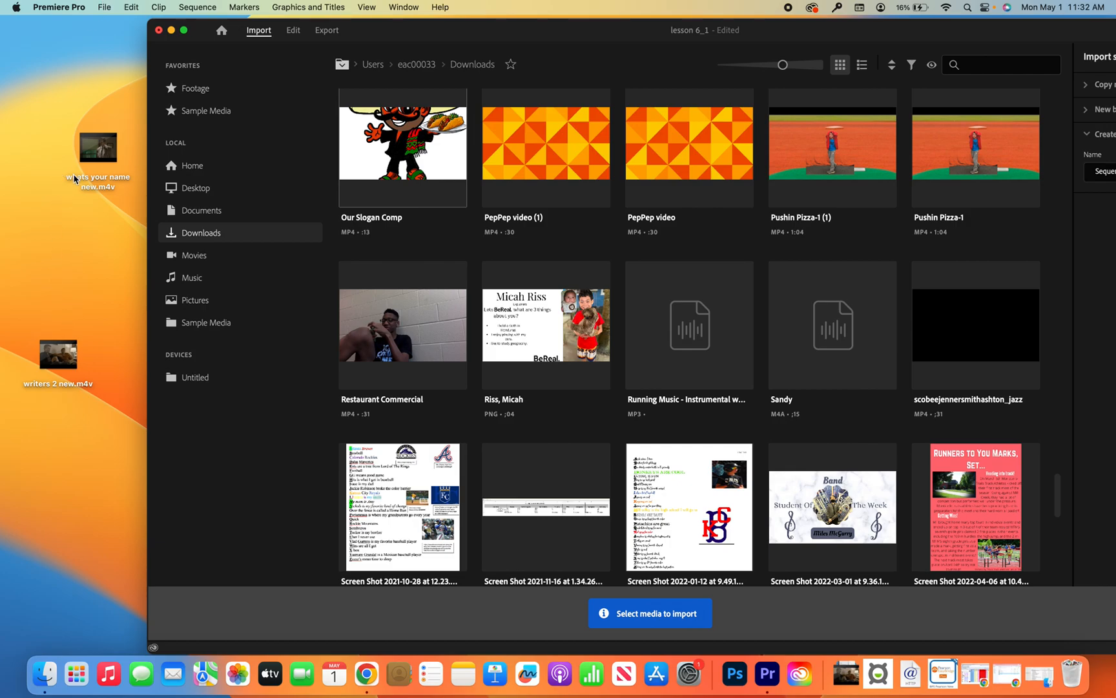
View the Desktop folder's media in the import browser and return to the editing workspace.
click(189, 187)
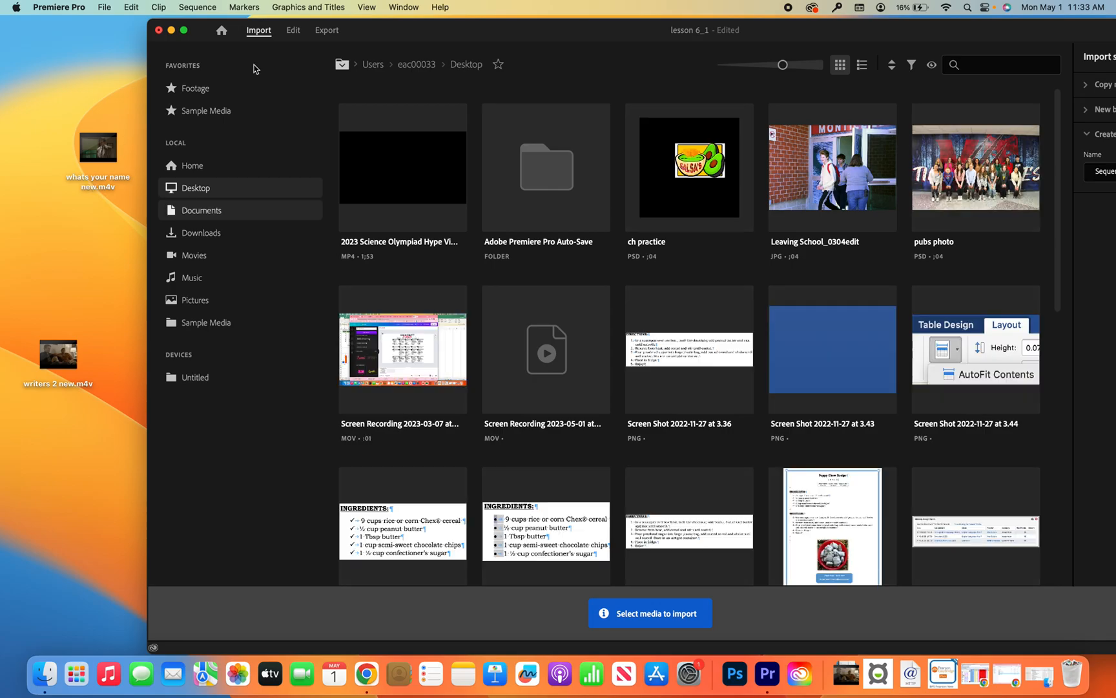
click(295, 30)
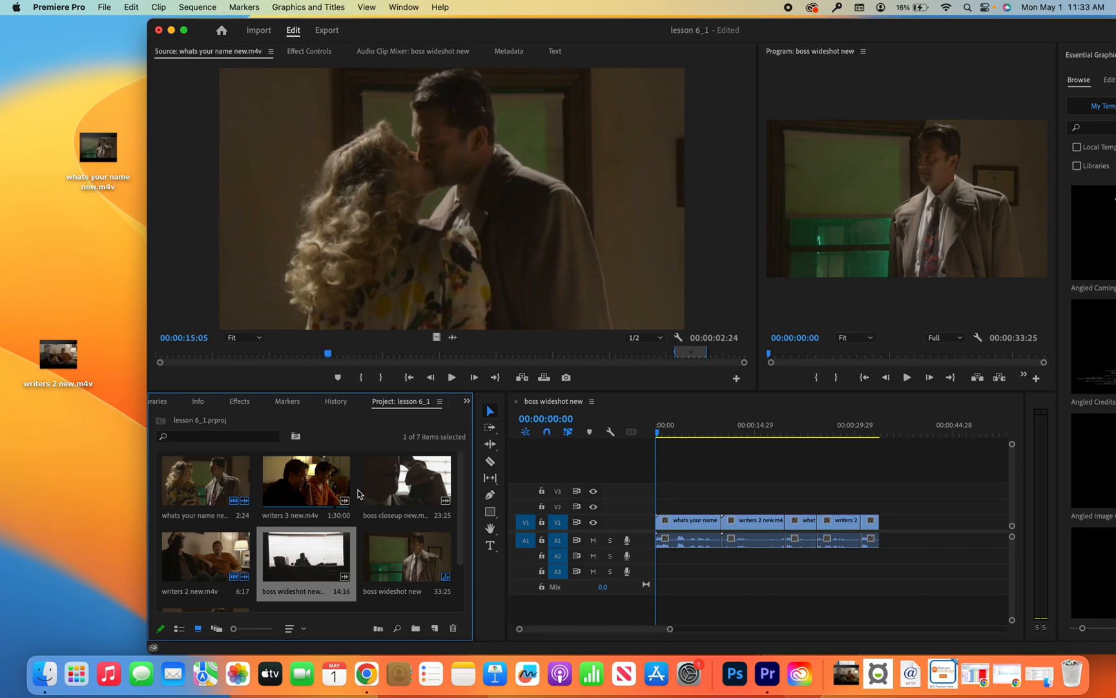
mouse_move(54, 357)
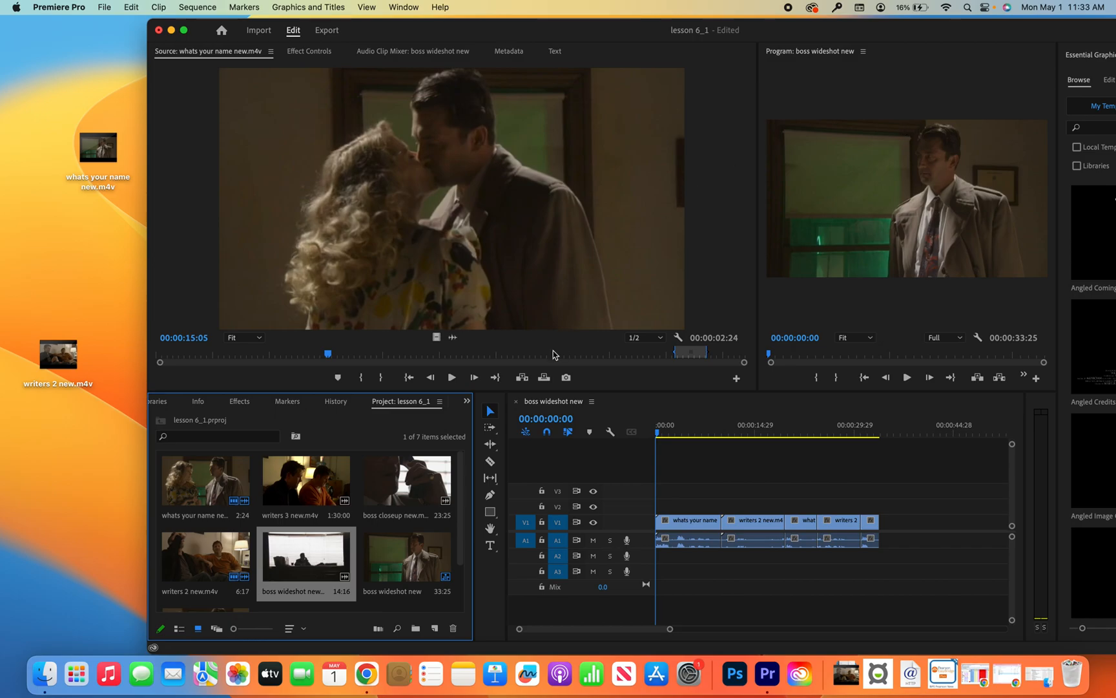
Try trimming the end of the first "whats your name new.m4v" clip on the timeline with the Selection tool, undo the trim and deselect the clip.
click(491, 414)
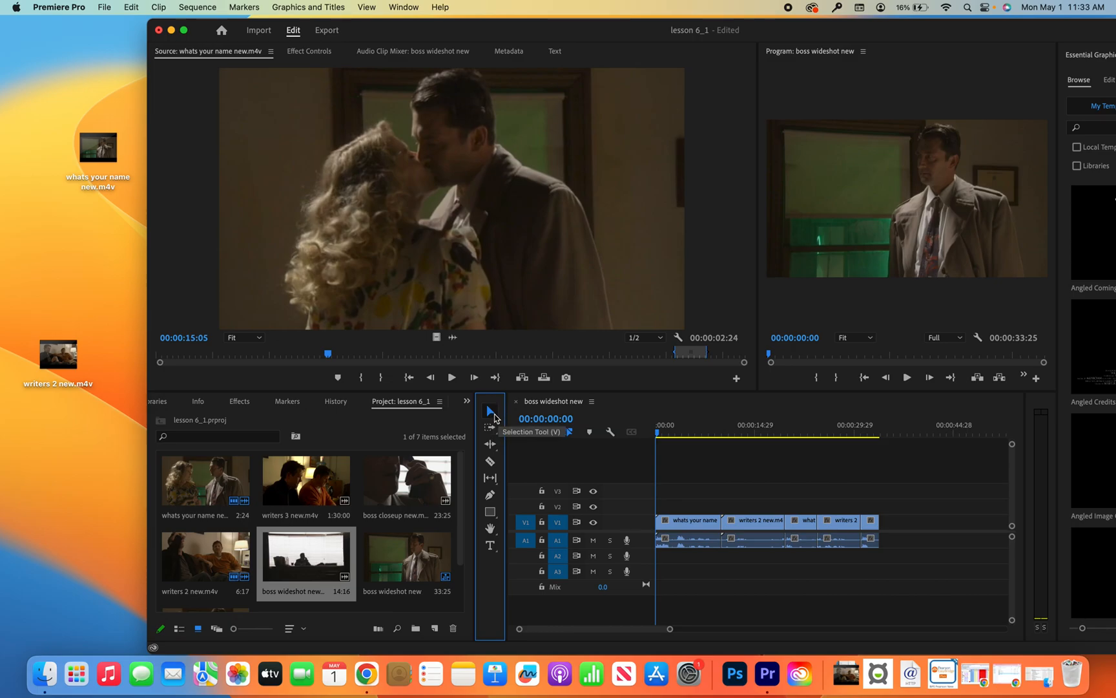
click(712, 524)
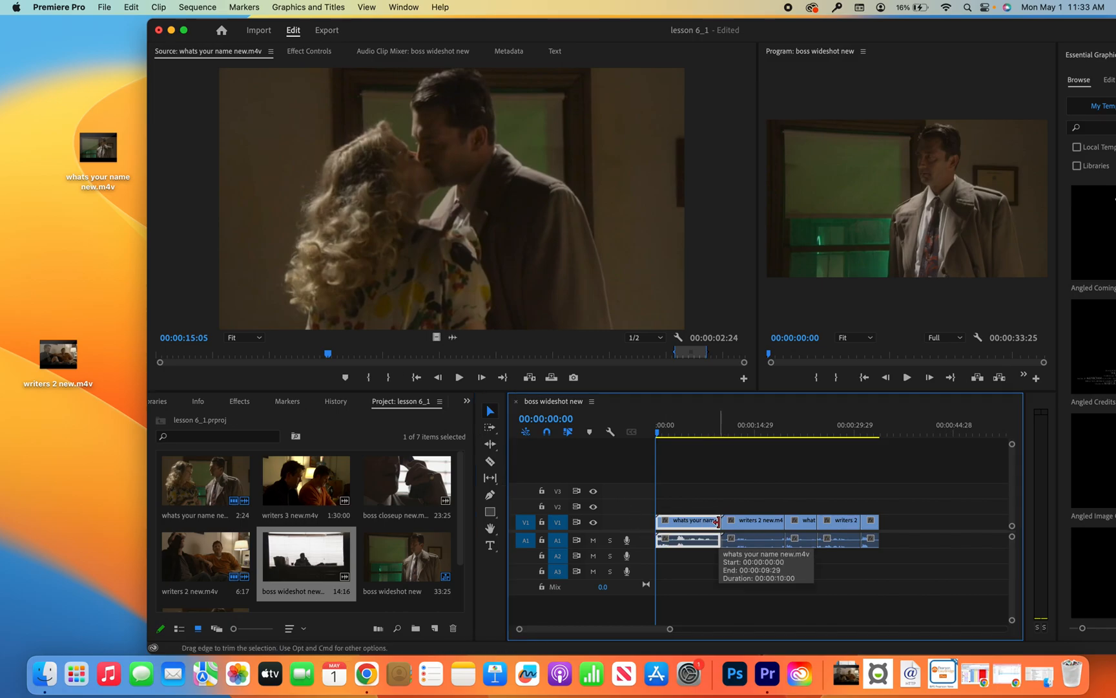
drag(717, 522, 710, 522)
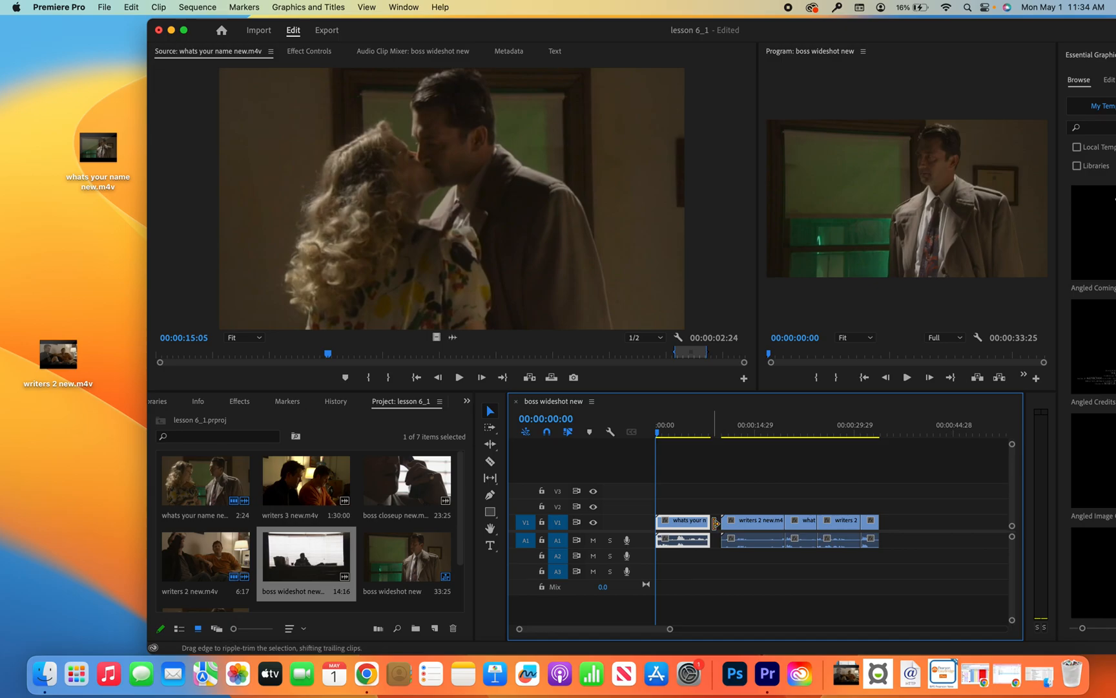
key(super+z)
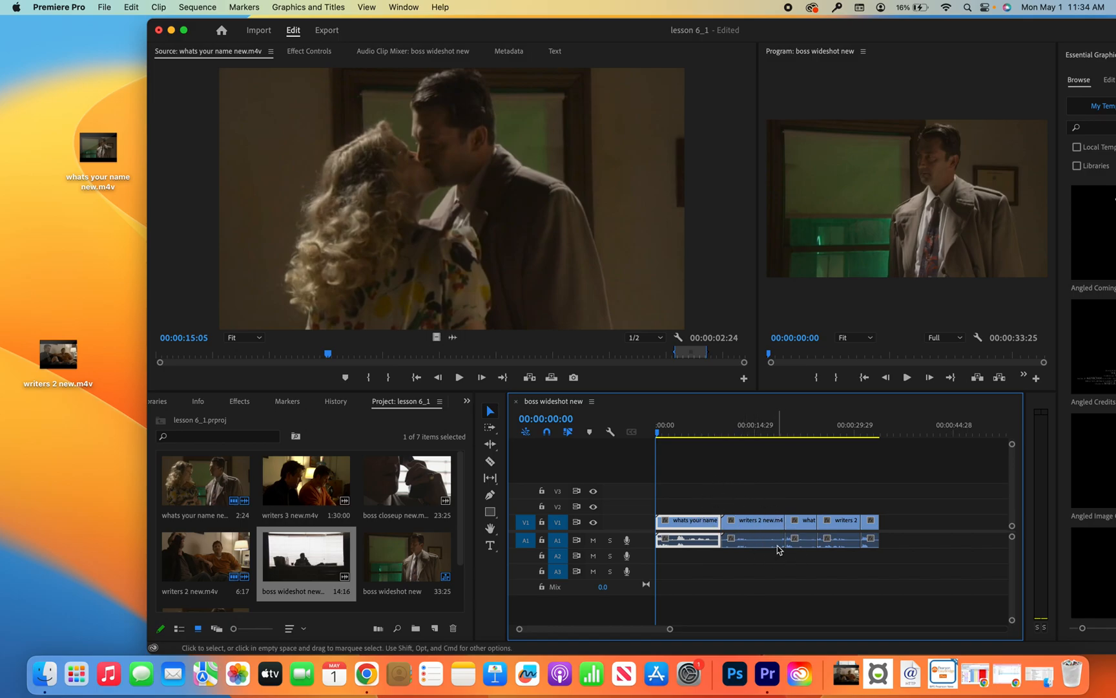
click(784, 493)
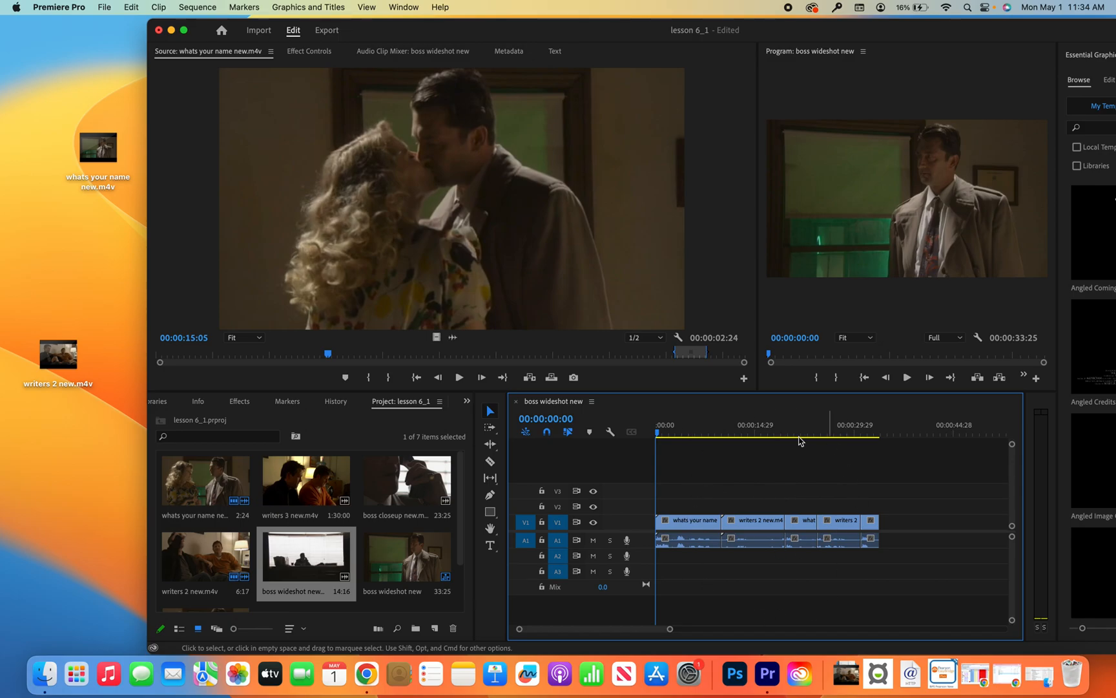
key(=)
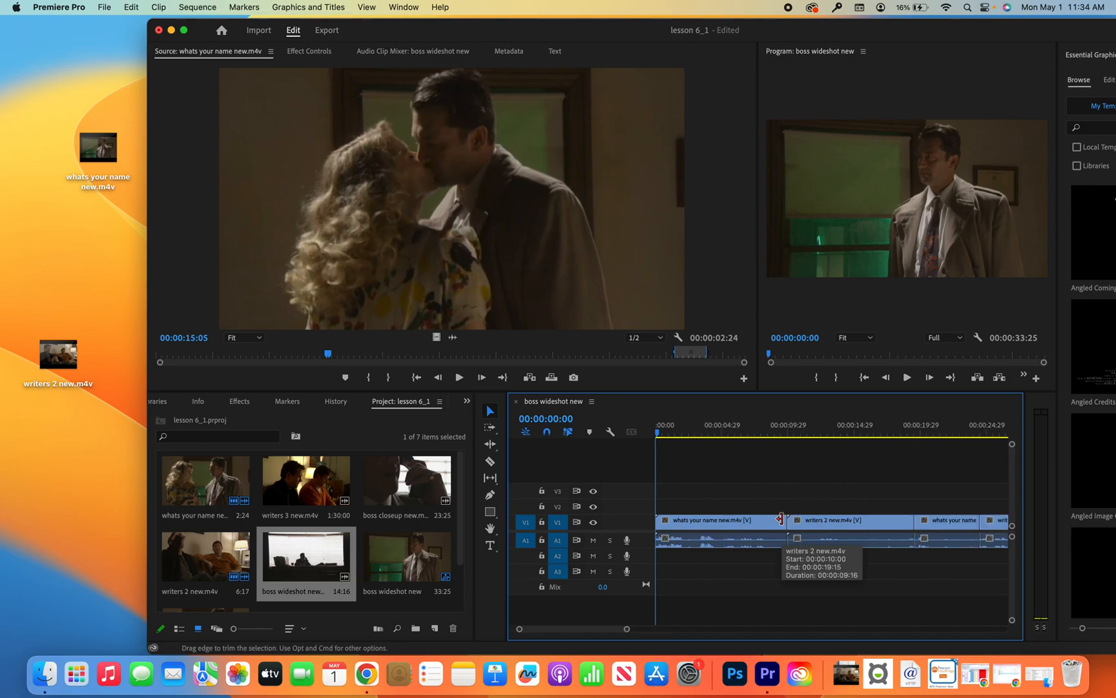
key(minus)
key(minus)
key(minus)
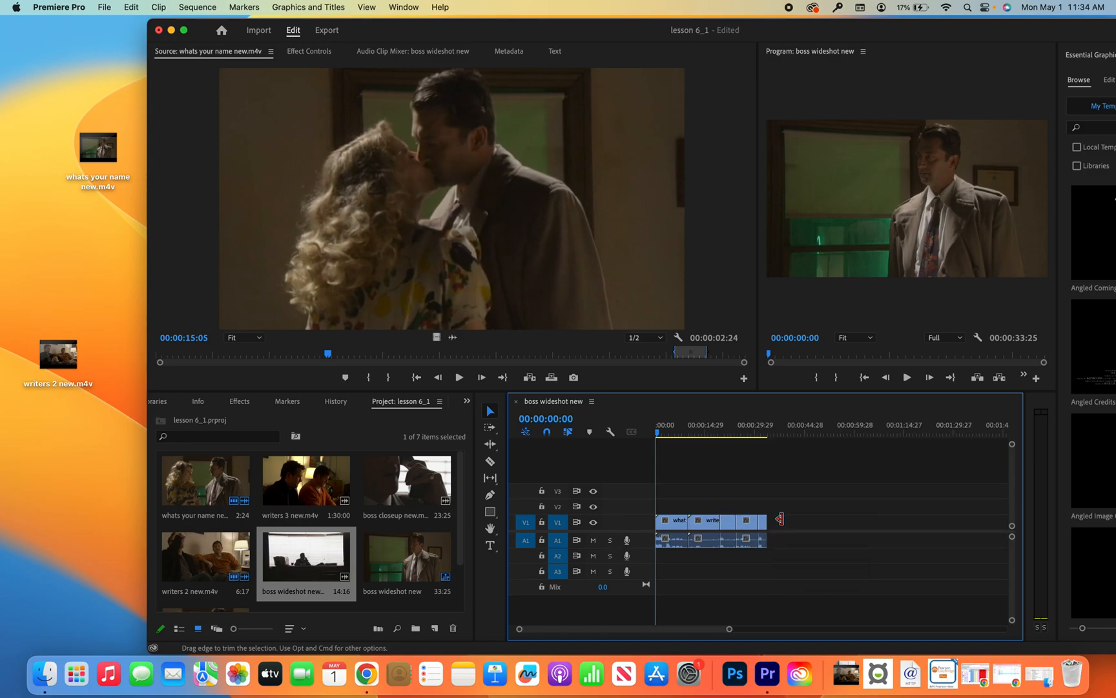
key(=)
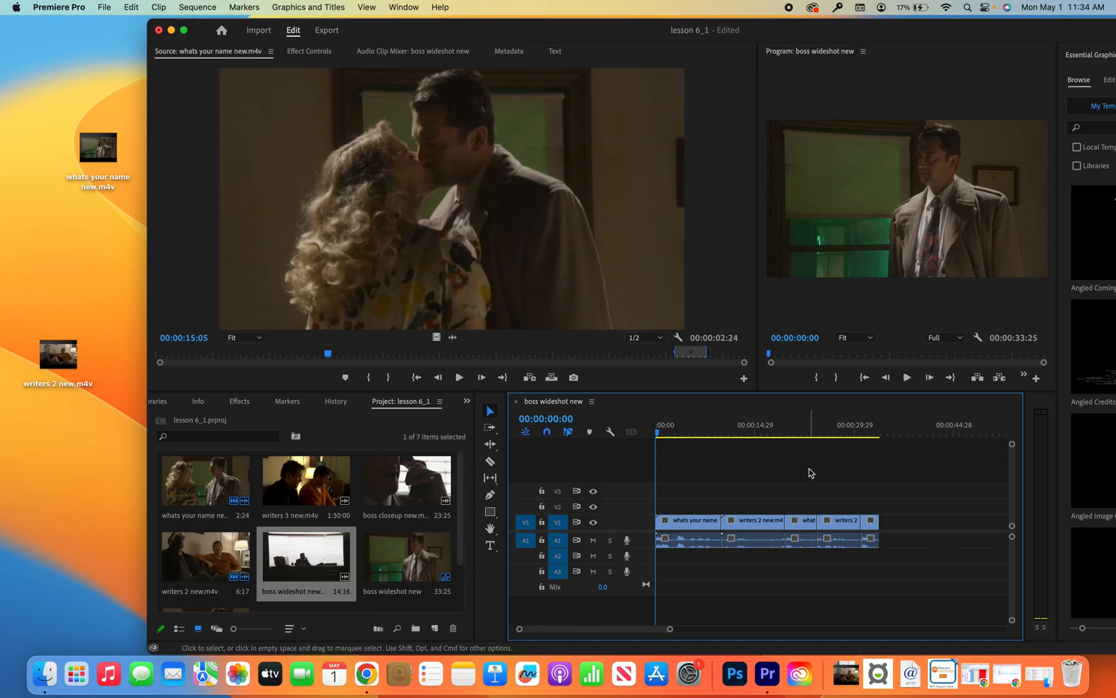
key(minus)
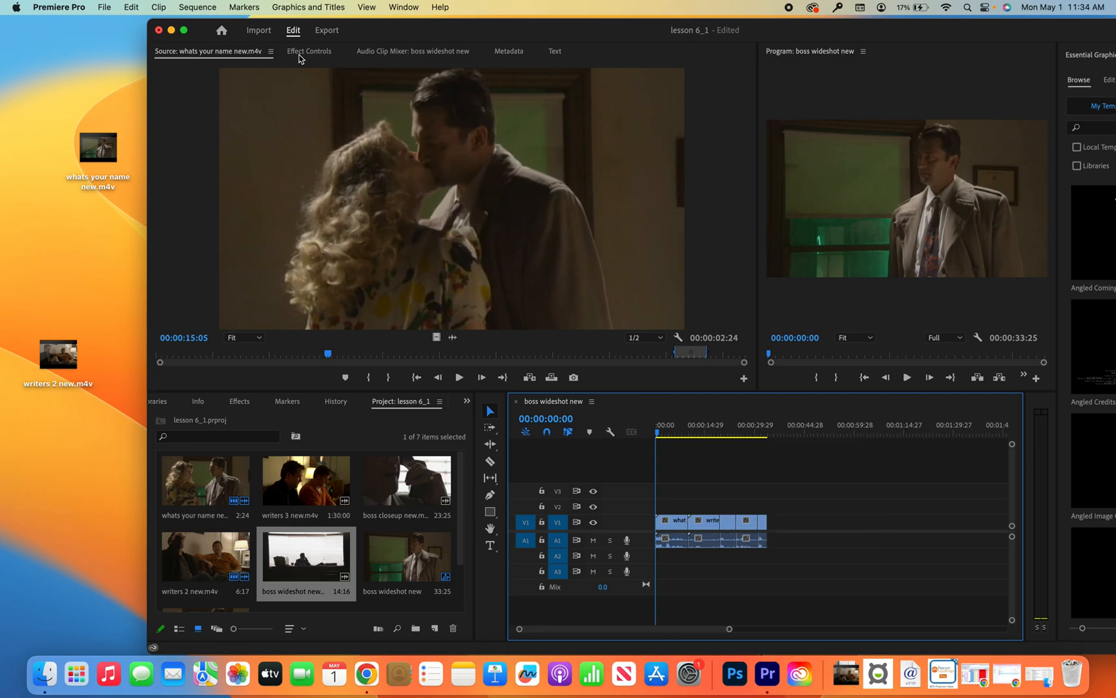
Review the video and audio settings of the "boss wideshot new" sequence and accept them.
click(205, 10)
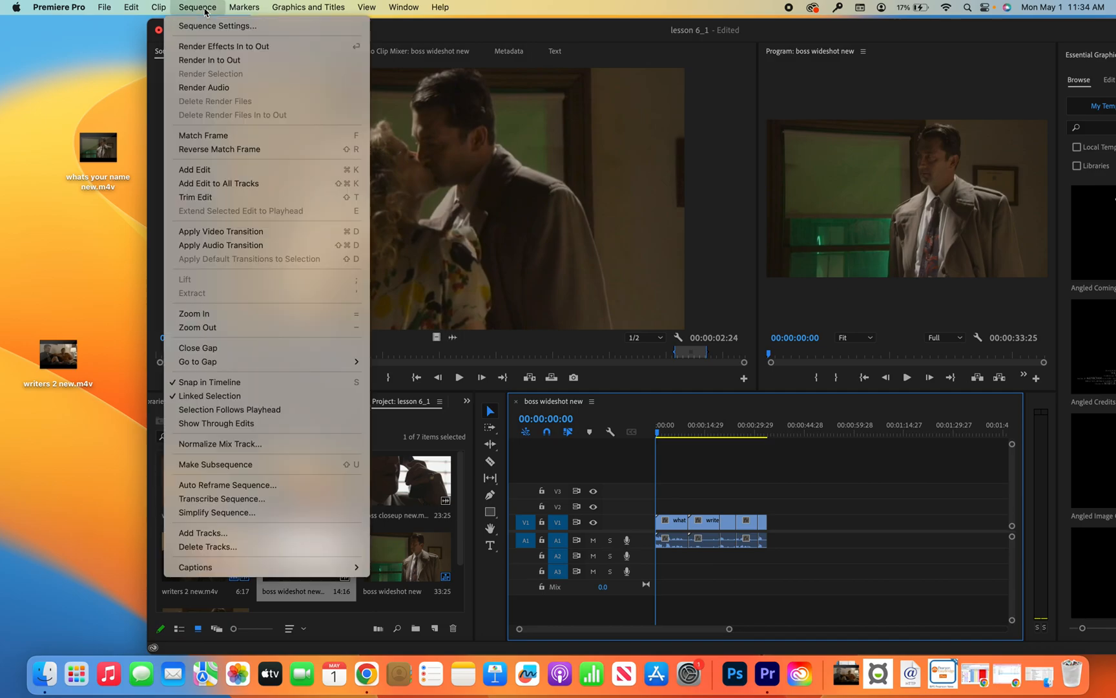
click(208, 26)
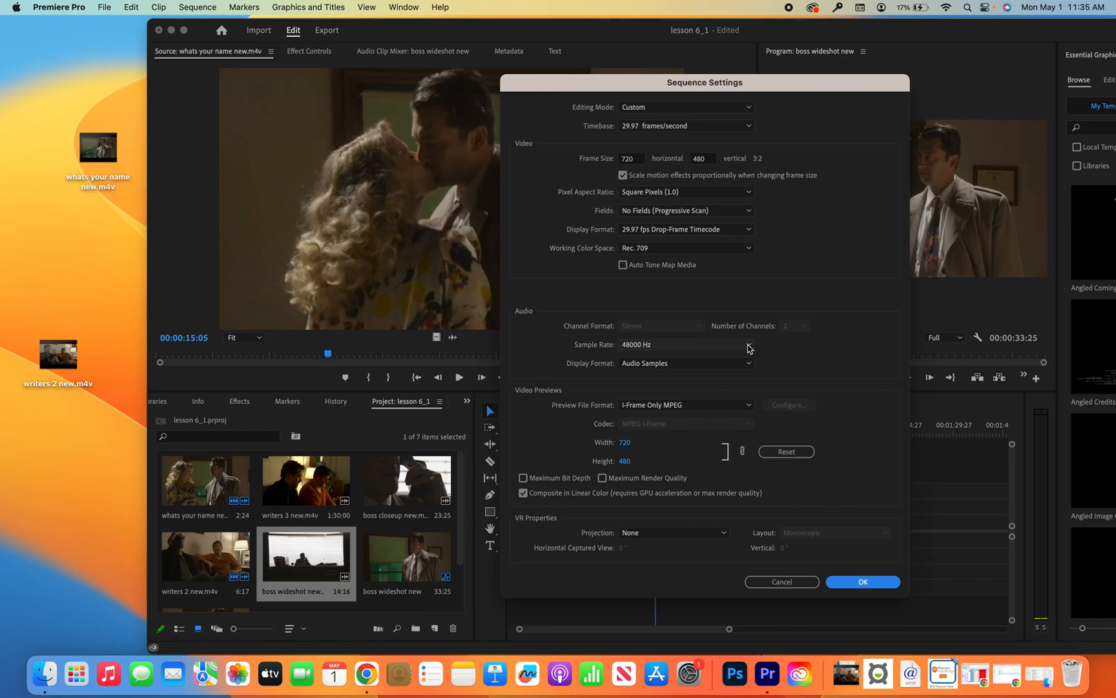
click(870, 585)
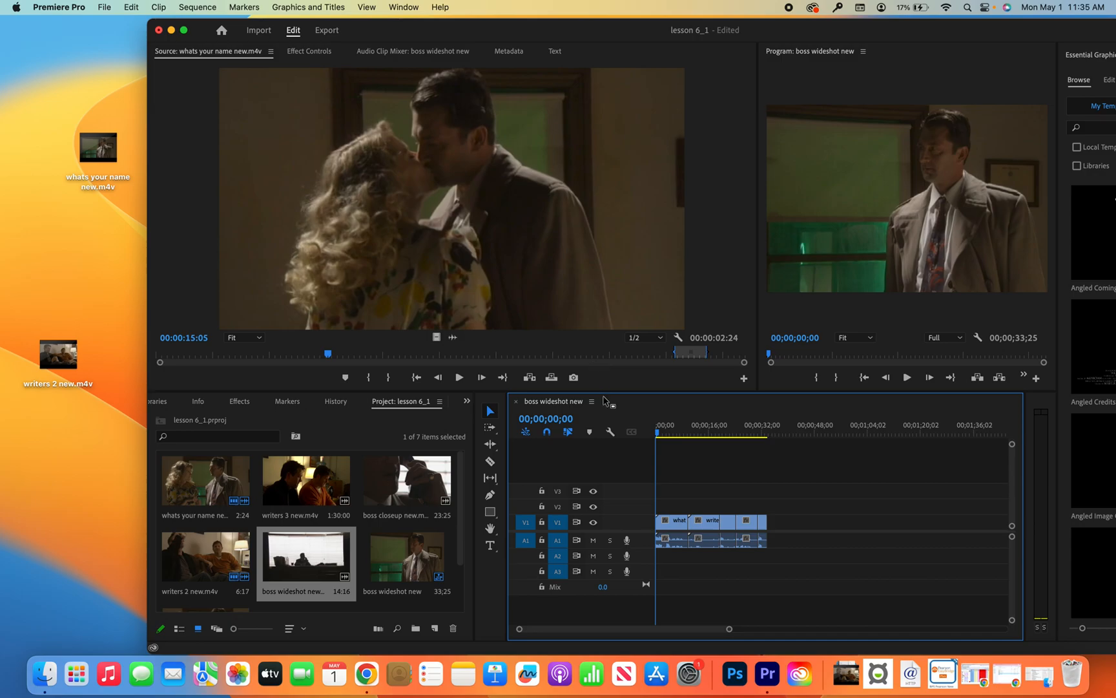
Create a new sequence from the Digital SLR 1080p preset DSLR 1080p30, keeping the default name.
click(195, 7)
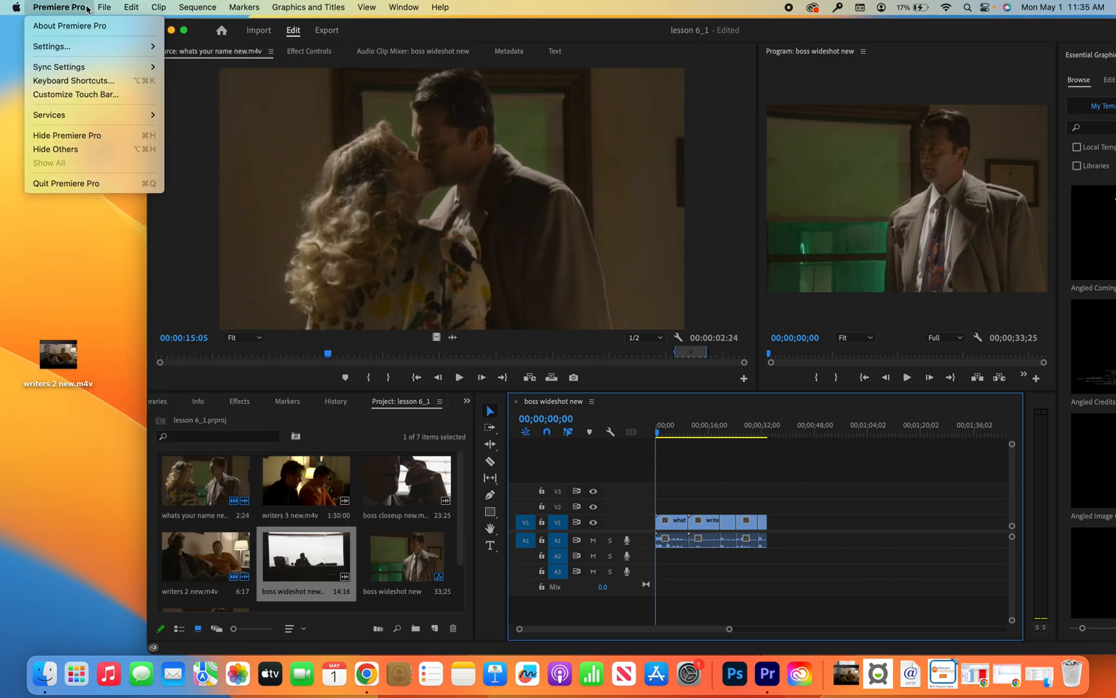
mouse_move(104, 8)
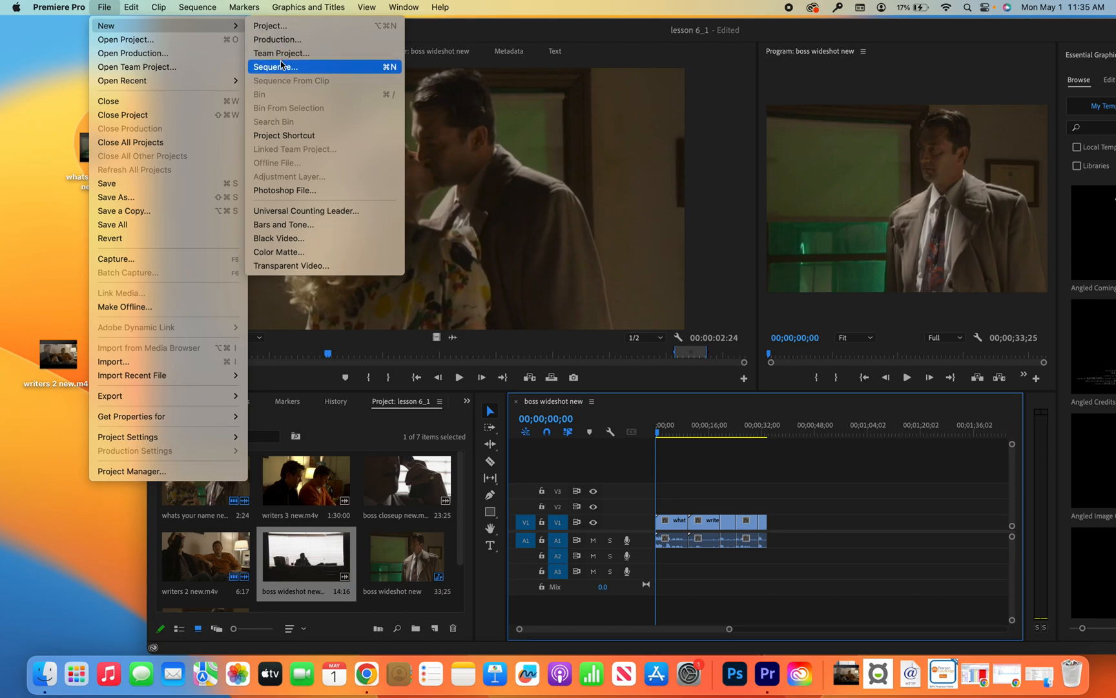
click(275, 66)
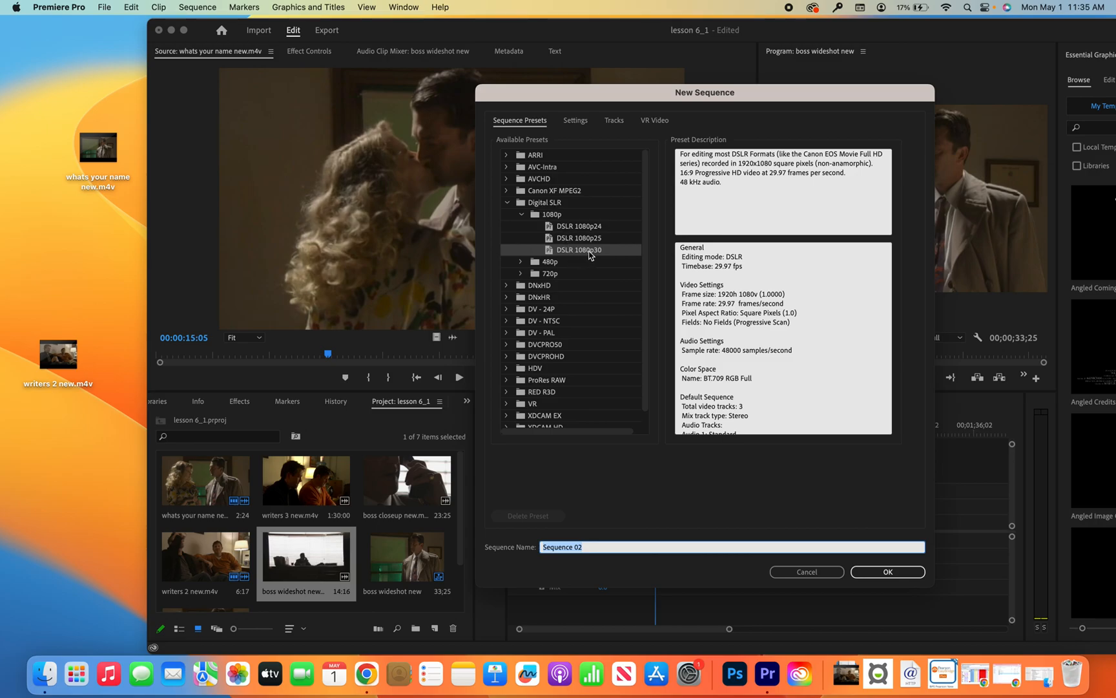
click(878, 572)
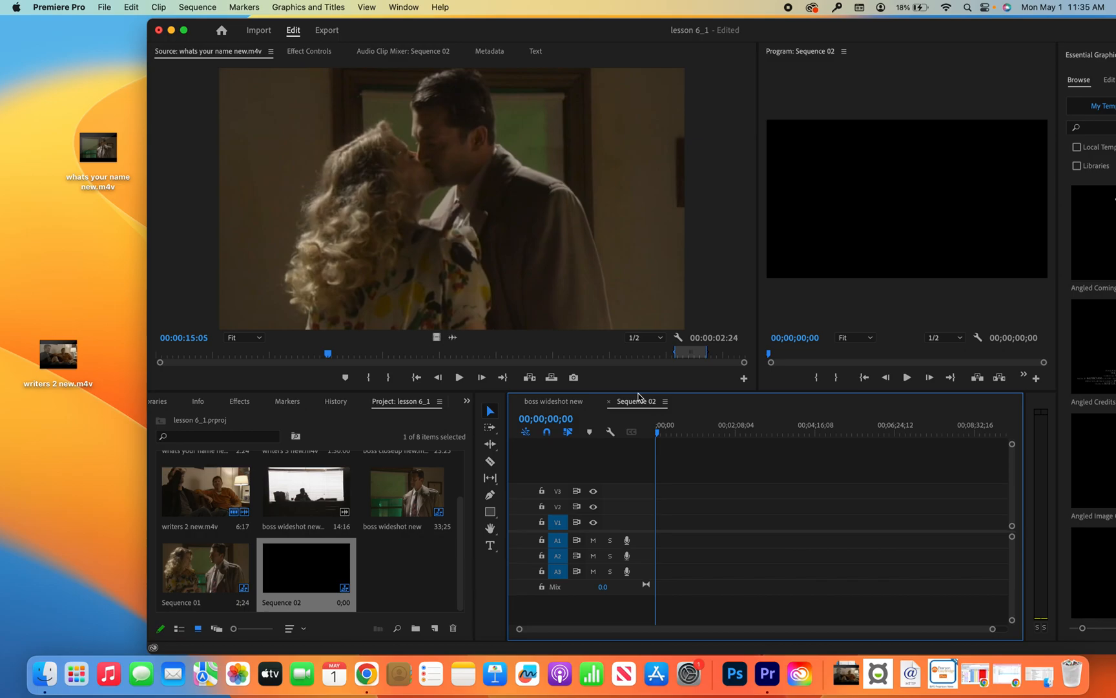
click(107, 9)
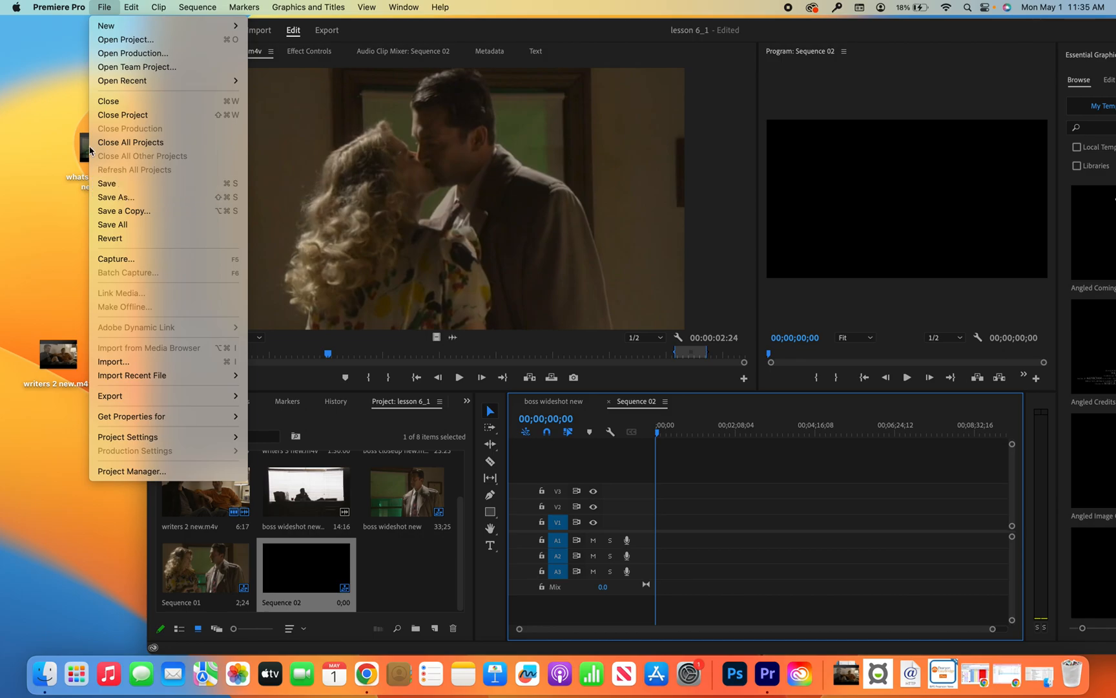
click(66, 103)
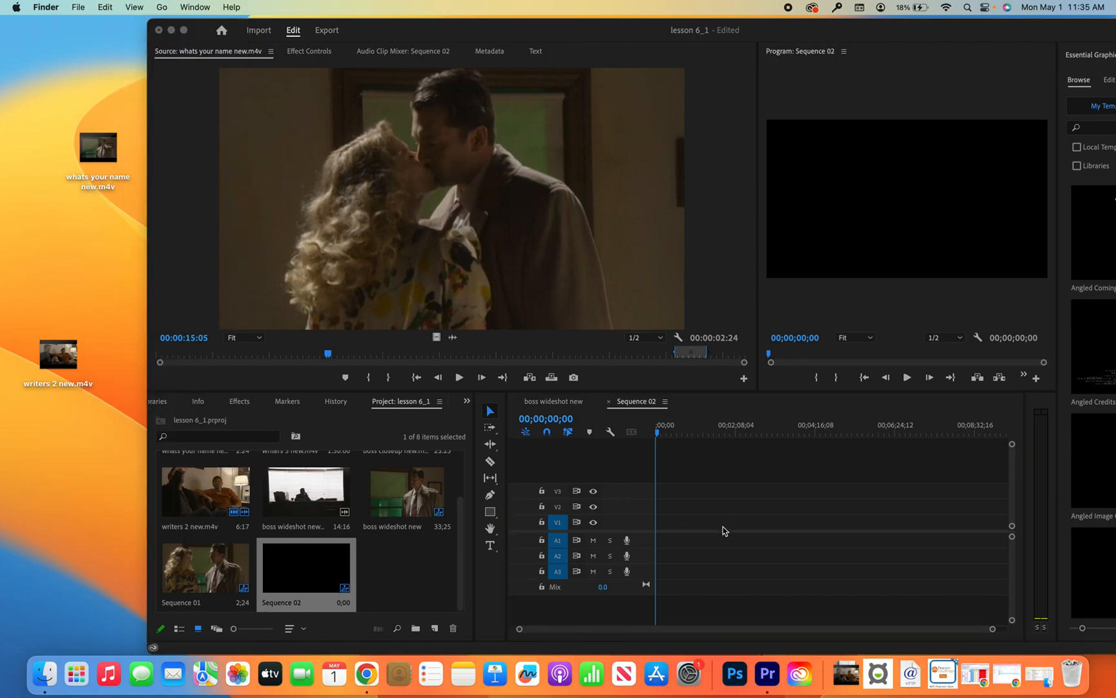
click(630, 400)
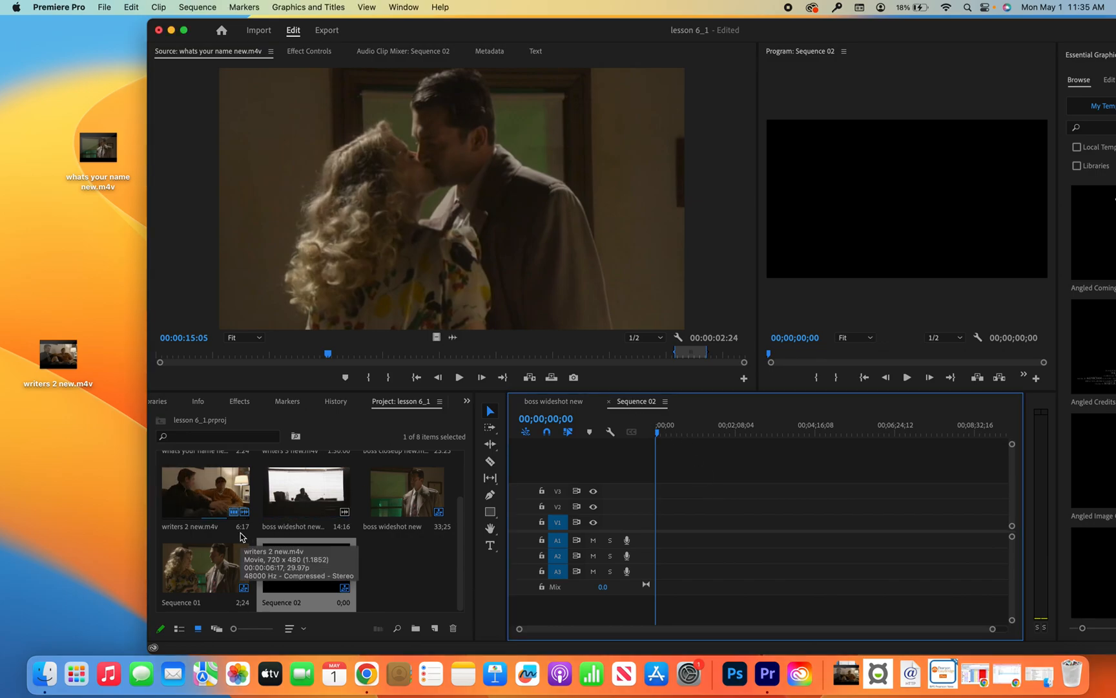
Load "whats your name new.m4v" in the source monitor and extend its in and out points to cover the whole clip.
scroll(241, 536, up, 2)
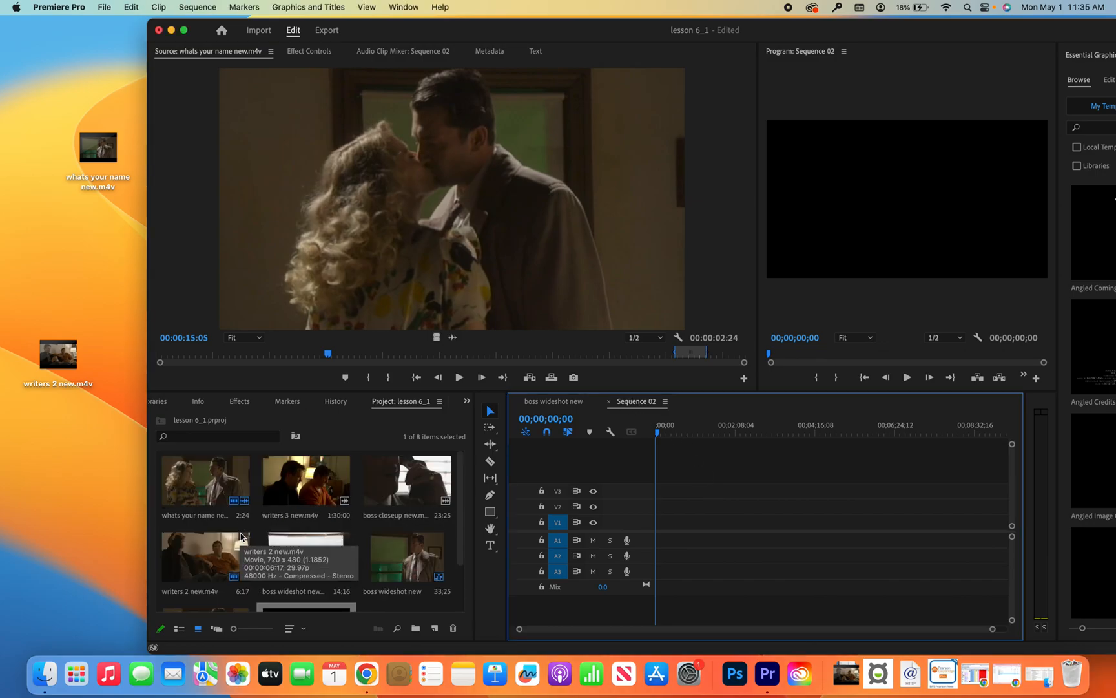
click(193, 481)
double_click(193, 481)
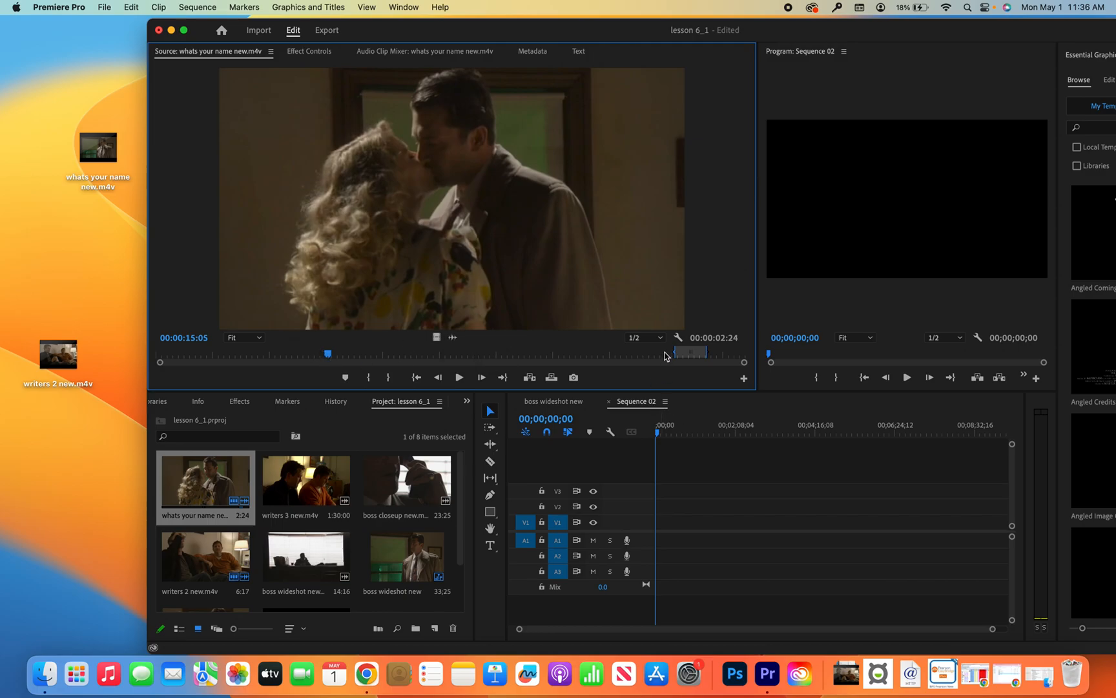
drag(676, 353, 157, 354)
drag(706, 354, 760, 355)
Play the source clip from near its beginning and stop at 00:00:08:11.
click(162, 354)
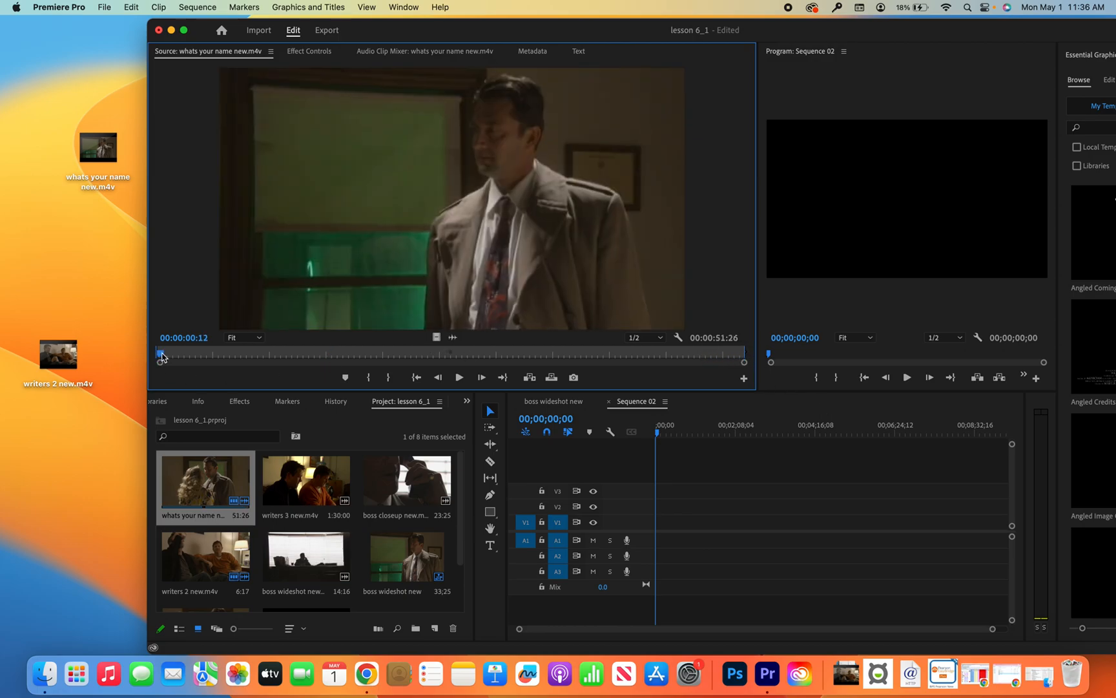
click(459, 377)
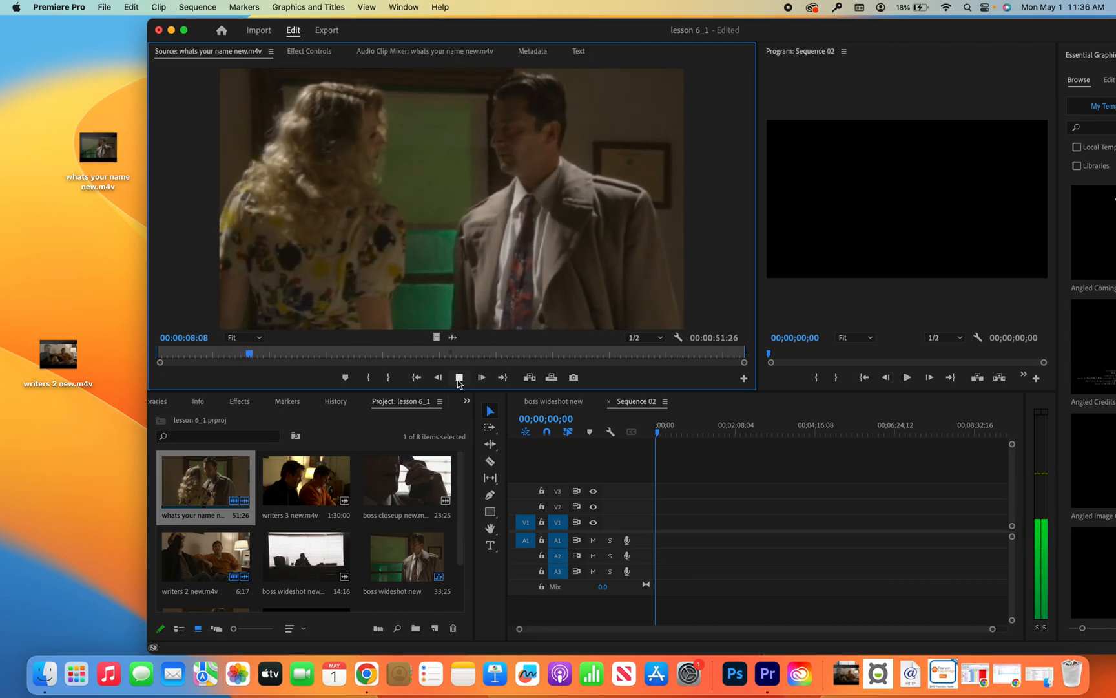
click(459, 378)
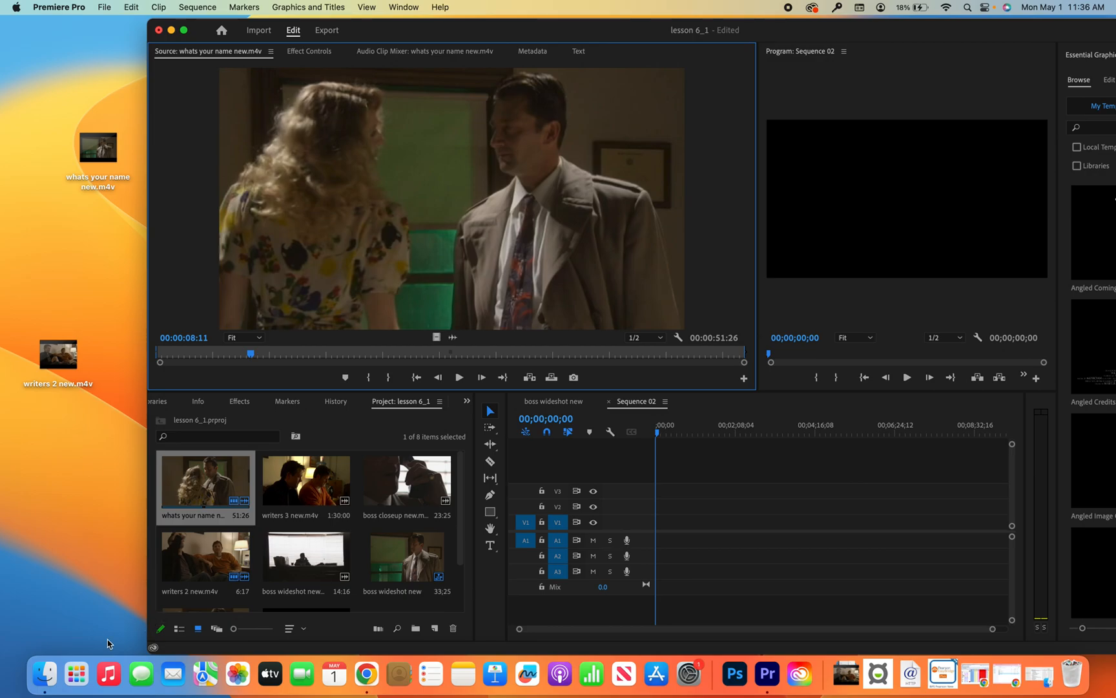
Switch to Chrome, check the "What to see/hear" editing table on the May 1st - 5th course page, and return to Premiere Pro.
click(367, 674)
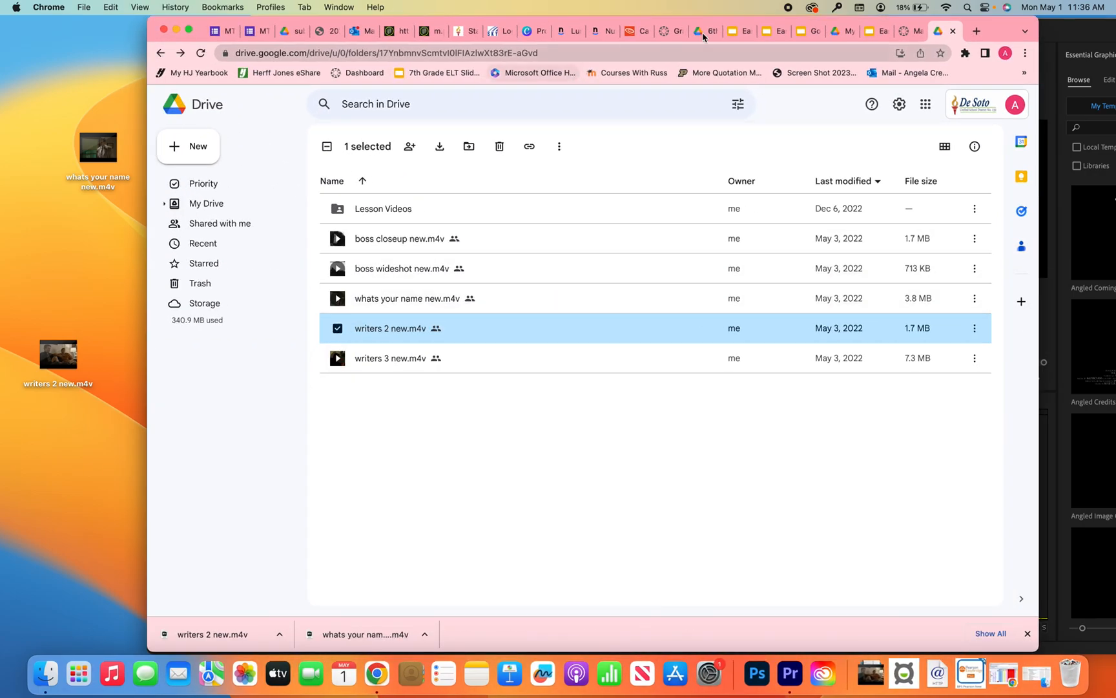
click(910, 34)
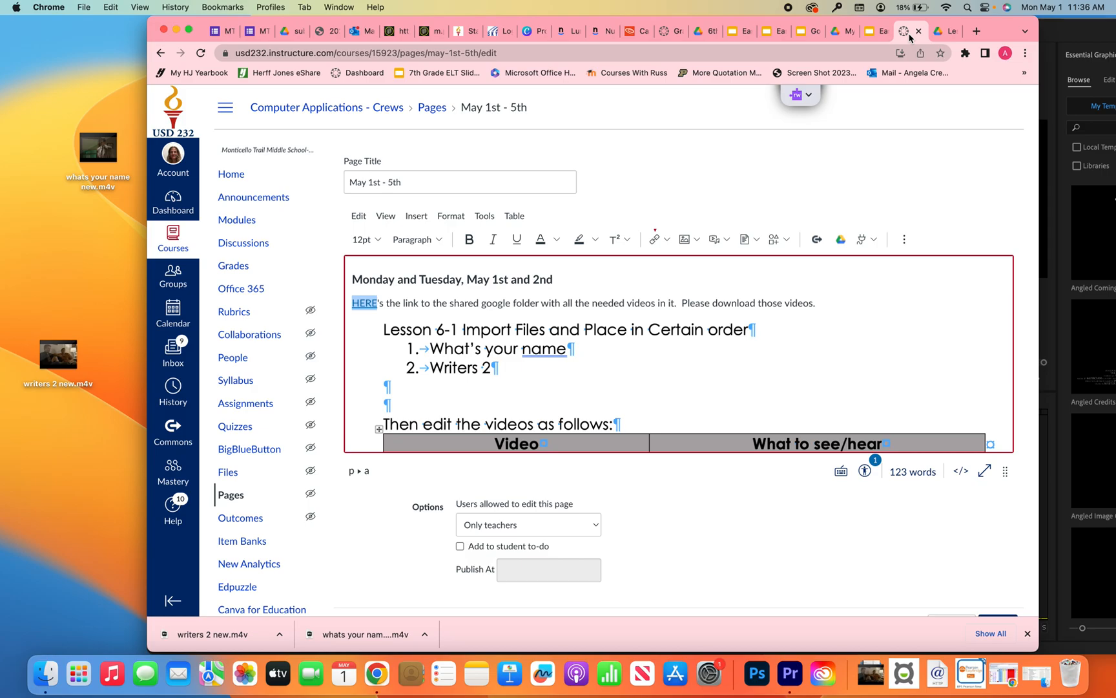
scroll(592, 263, down, 3)
scroll(592, 263, down, 3)
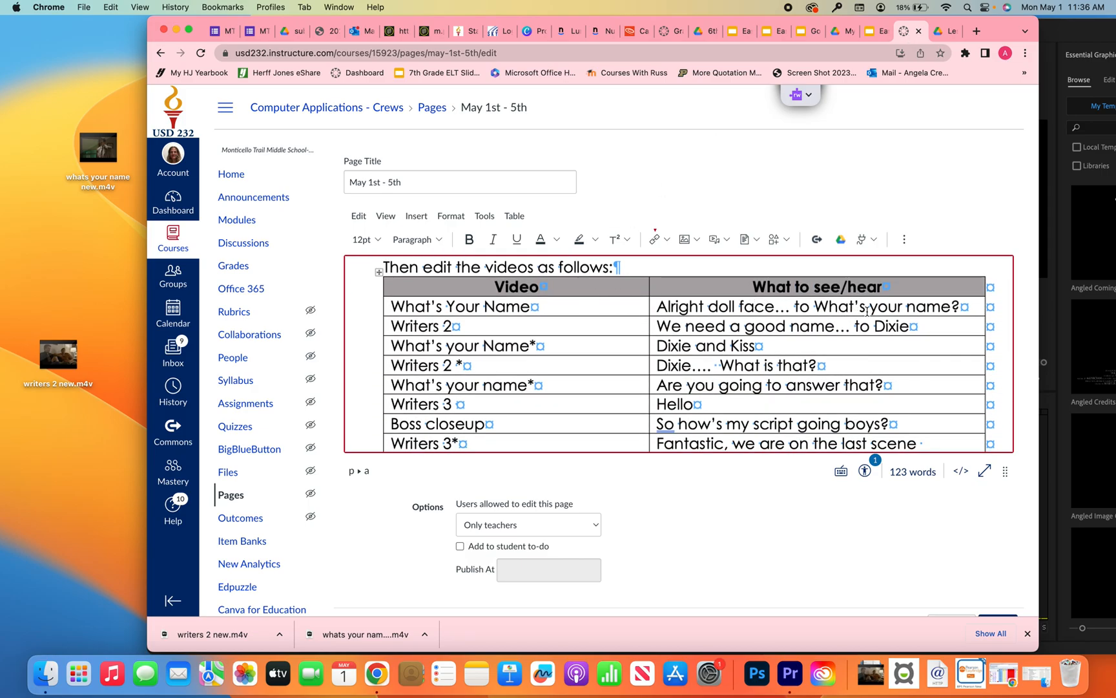
click(51, 99)
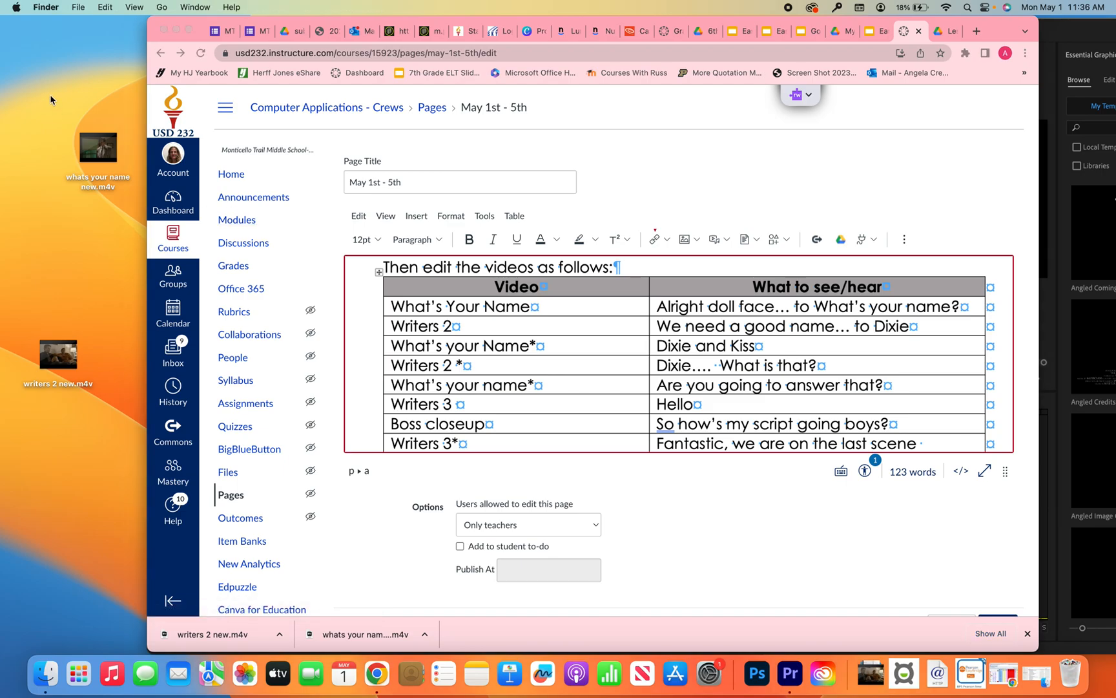
click(1045, 38)
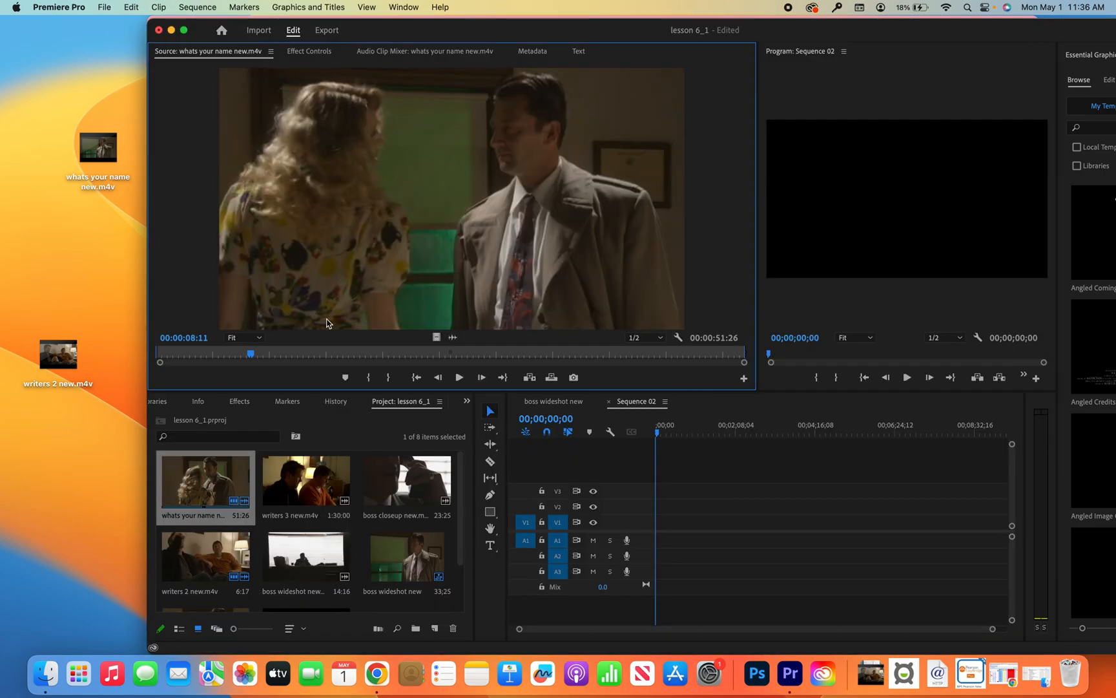
Mark the source clip's out point at 00:00:08:11 and place it at the start of track V1 in Sequence 02, keeping the existing sequence settings.
click(388, 379)
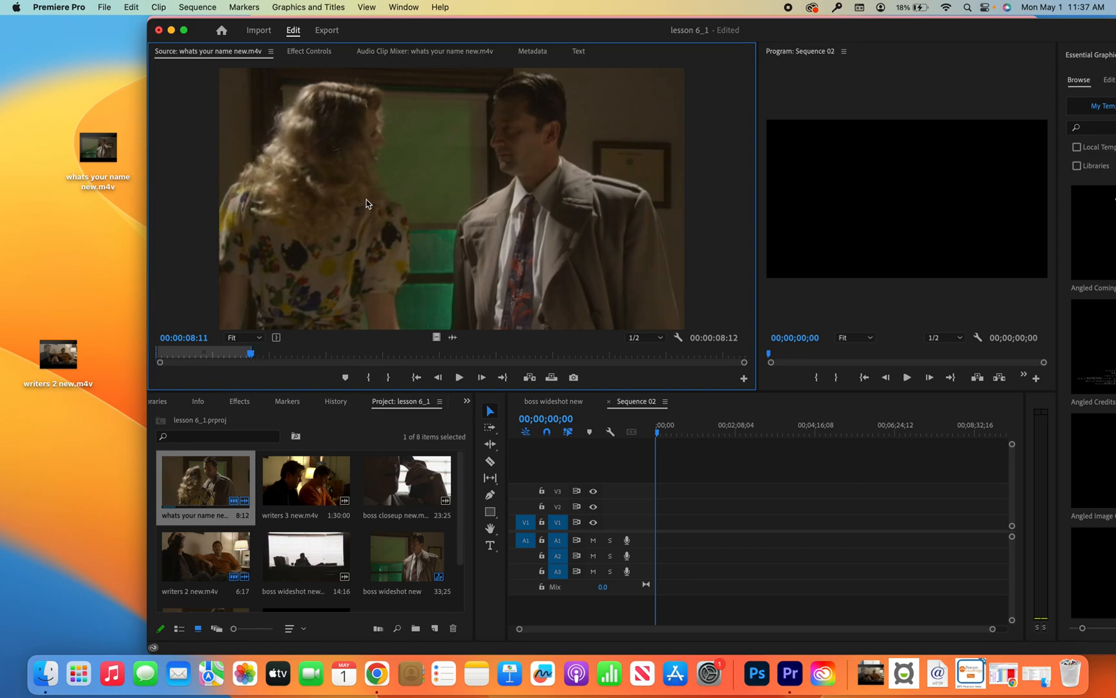
drag(366, 205, 651, 525)
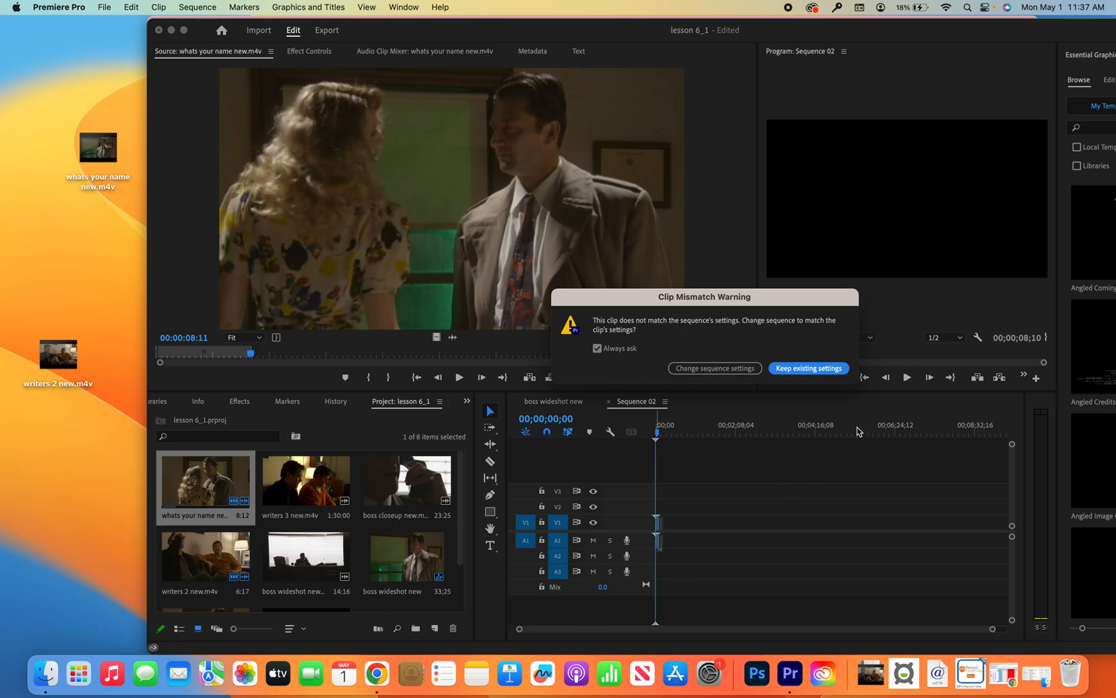
click(815, 369)
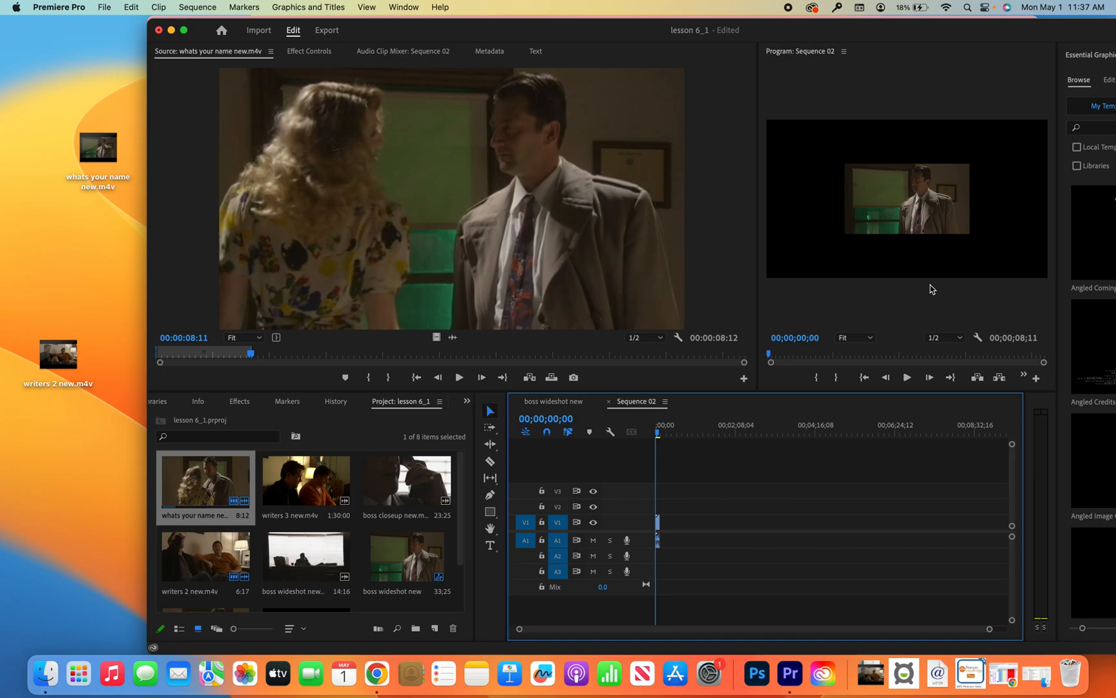
Scale the "whats your name" clip in the program monitor so it fills the whole frame.
click(895, 209)
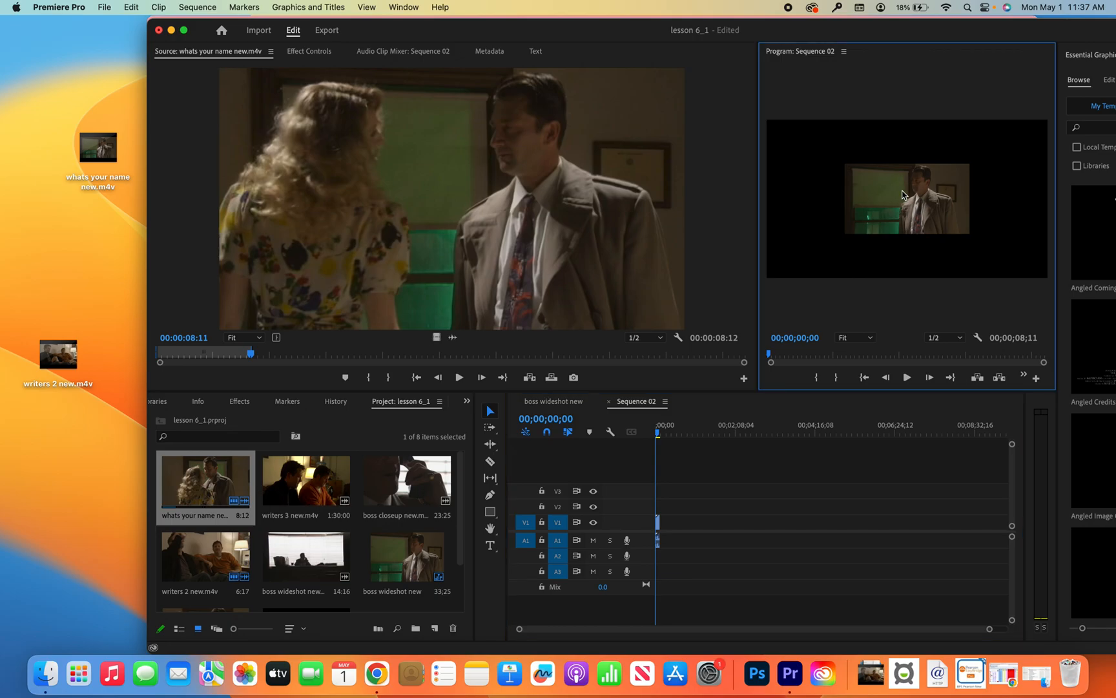
click(897, 192)
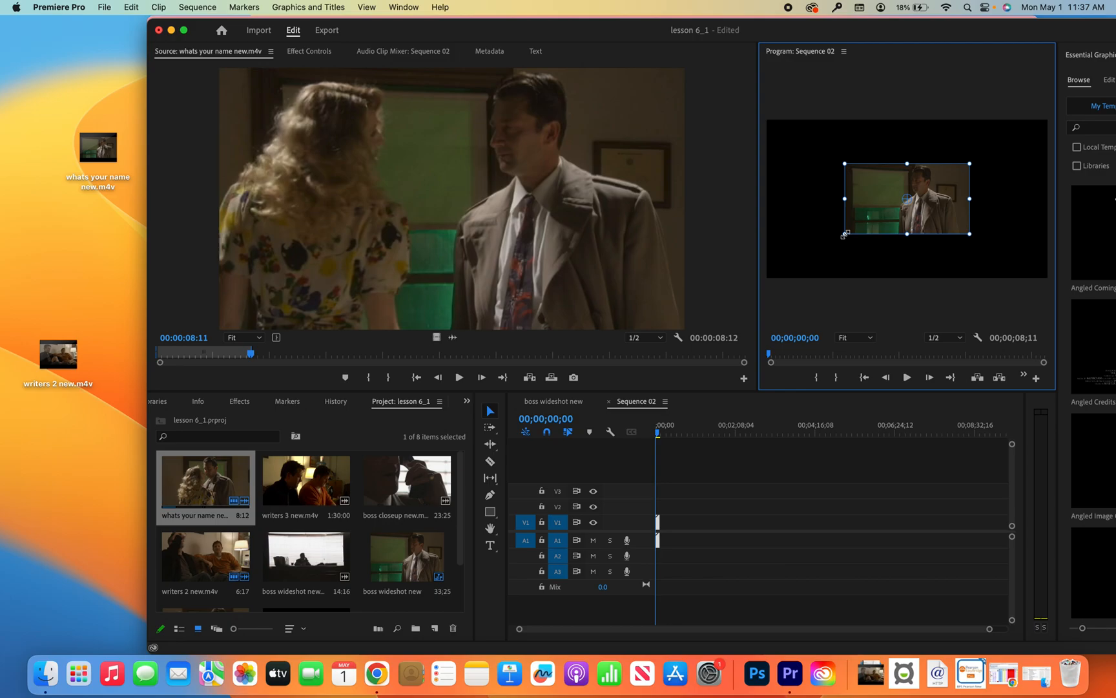
drag(844, 235, 764, 279)
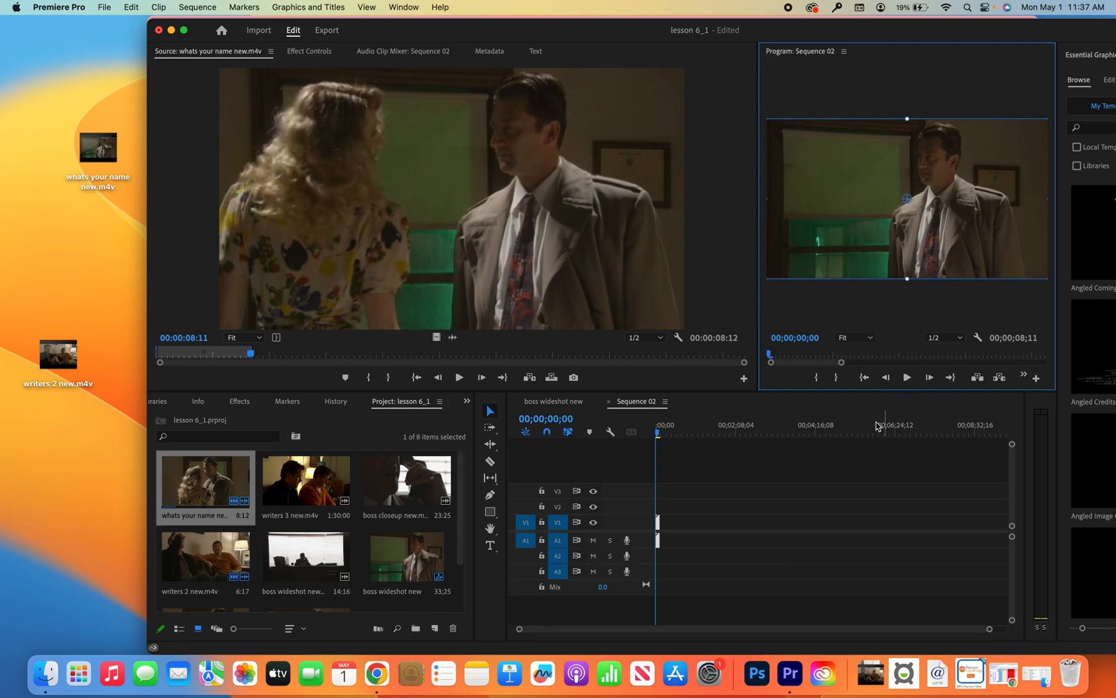
Play Sequence 02 from the start through the end of its first clip at 00;00;08;11.
click(785, 537)
key(=)
key(=)
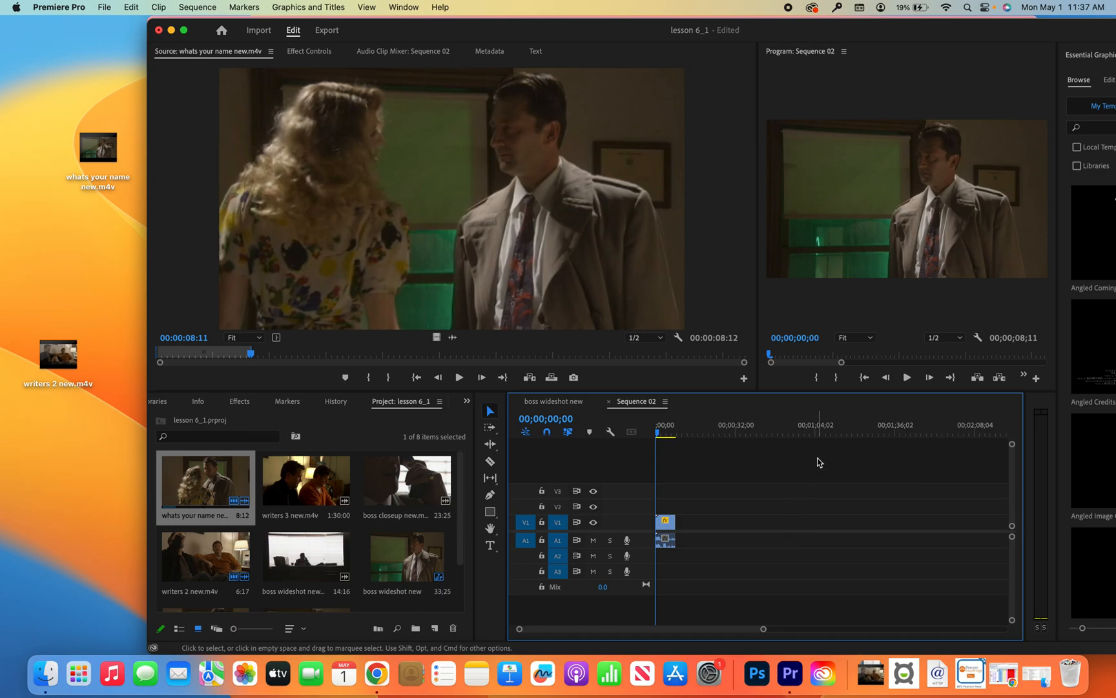
click(907, 378)
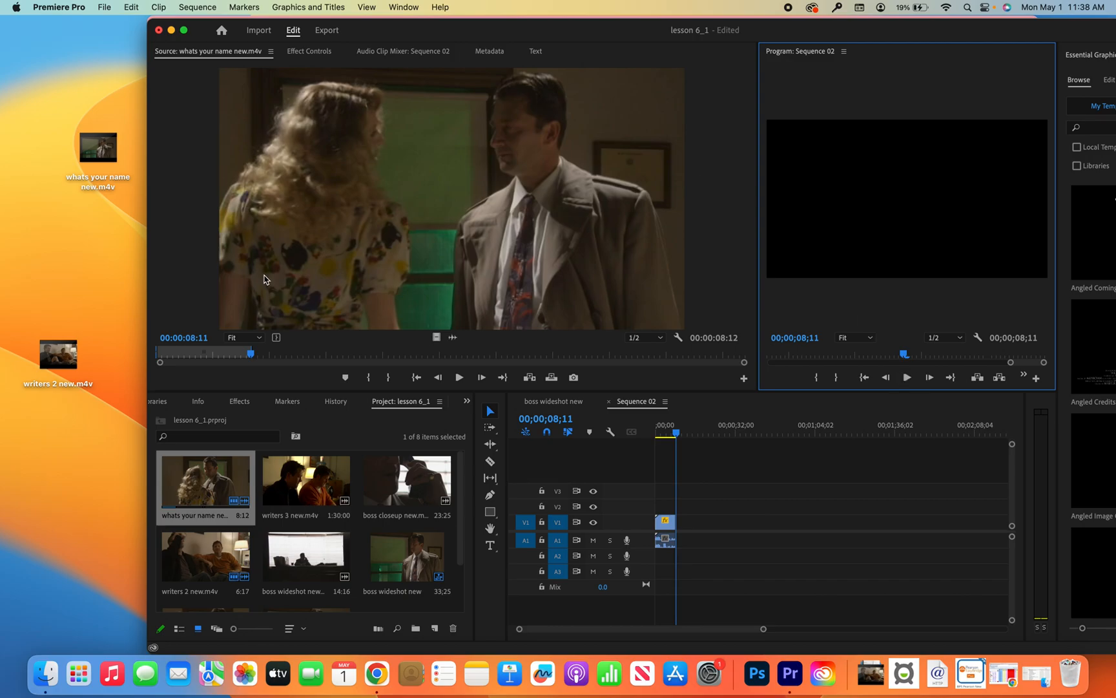
click(251, 353)
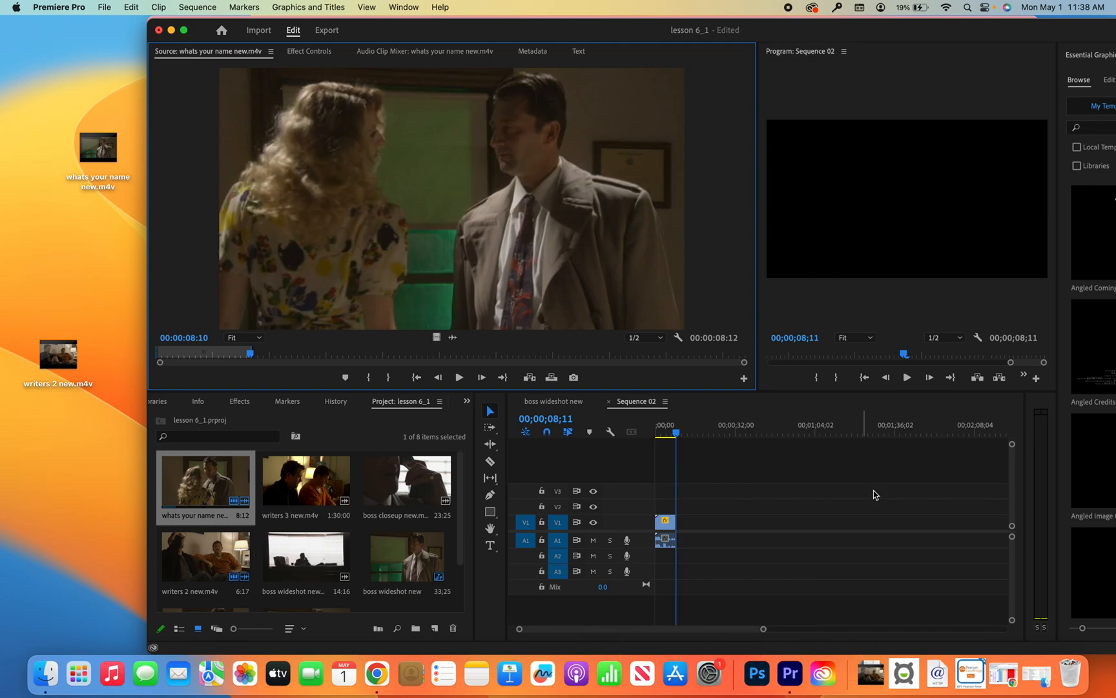
Switch to Chrome, check which video and dialogue come second in the editing table, and return to Premiere Pro.
click(377, 675)
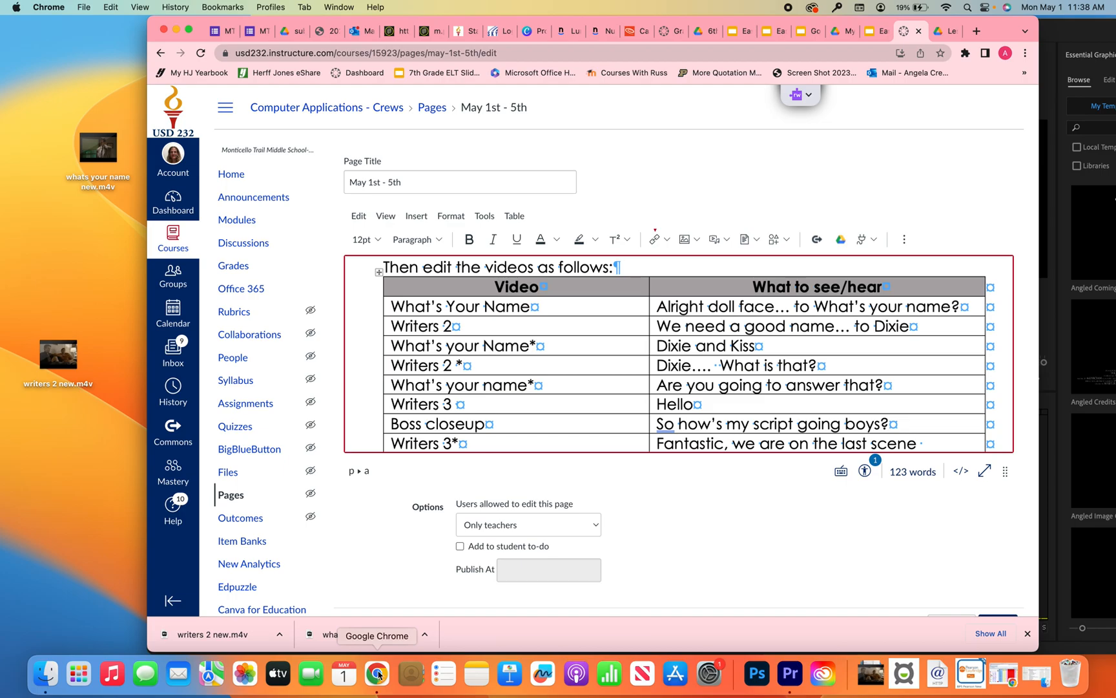
click(69, 314)
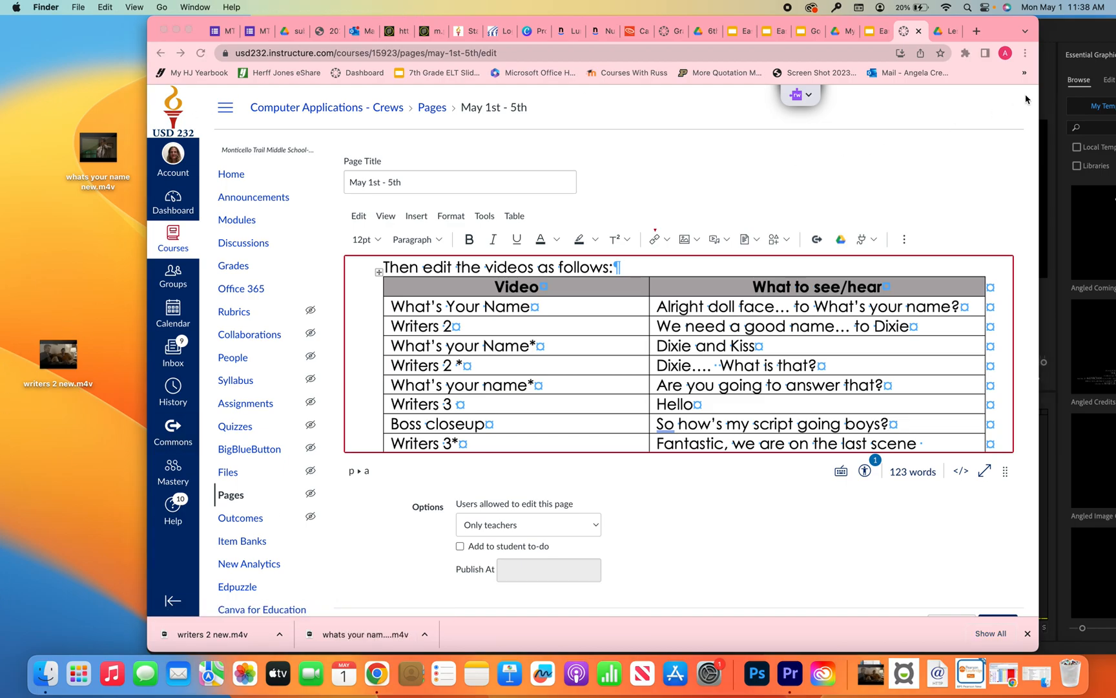
click(1047, 90)
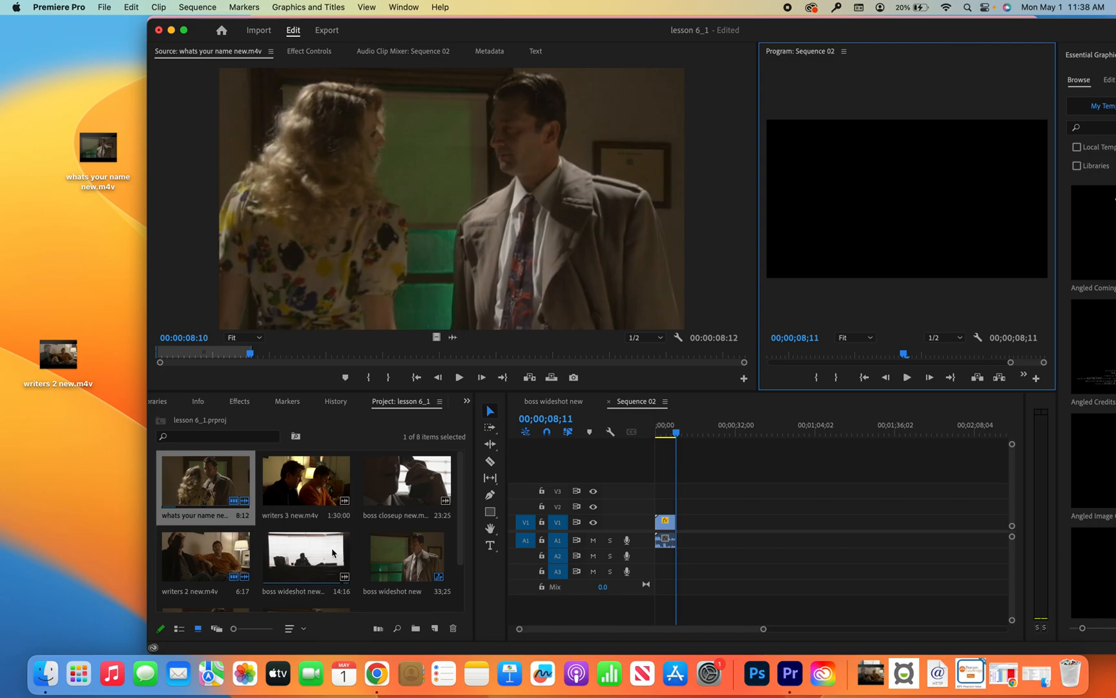
Load "writers 2 new.m4v" in the source monitor and extend its in and out points to cover the whole clip.
scroll(316, 542, down, 2)
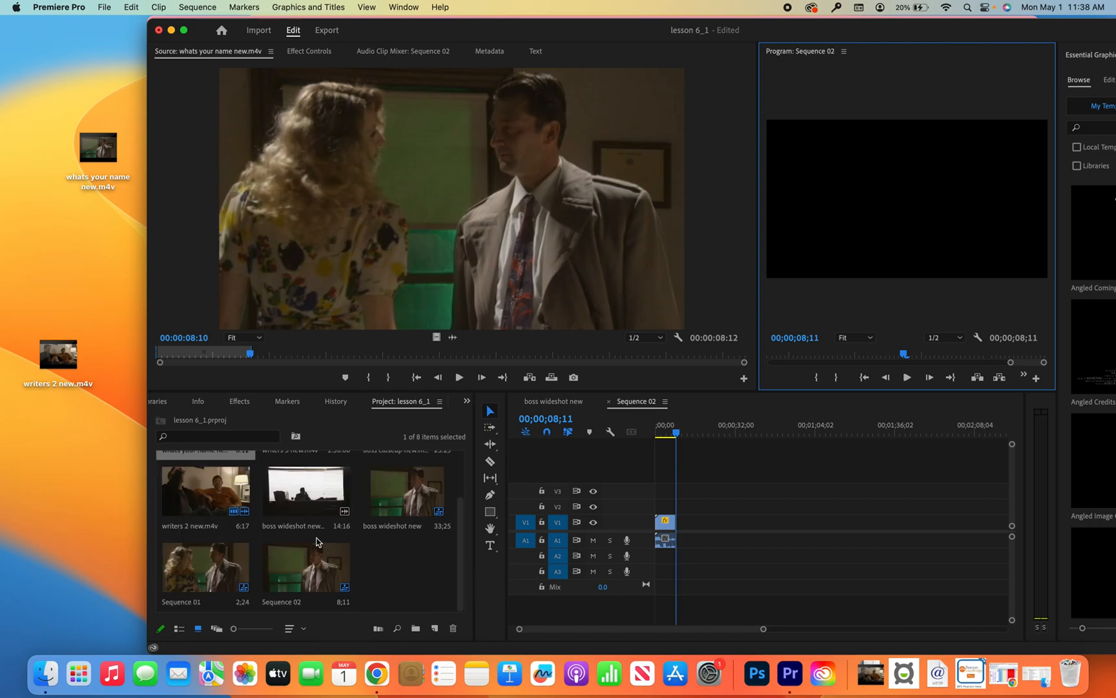
click(198, 495)
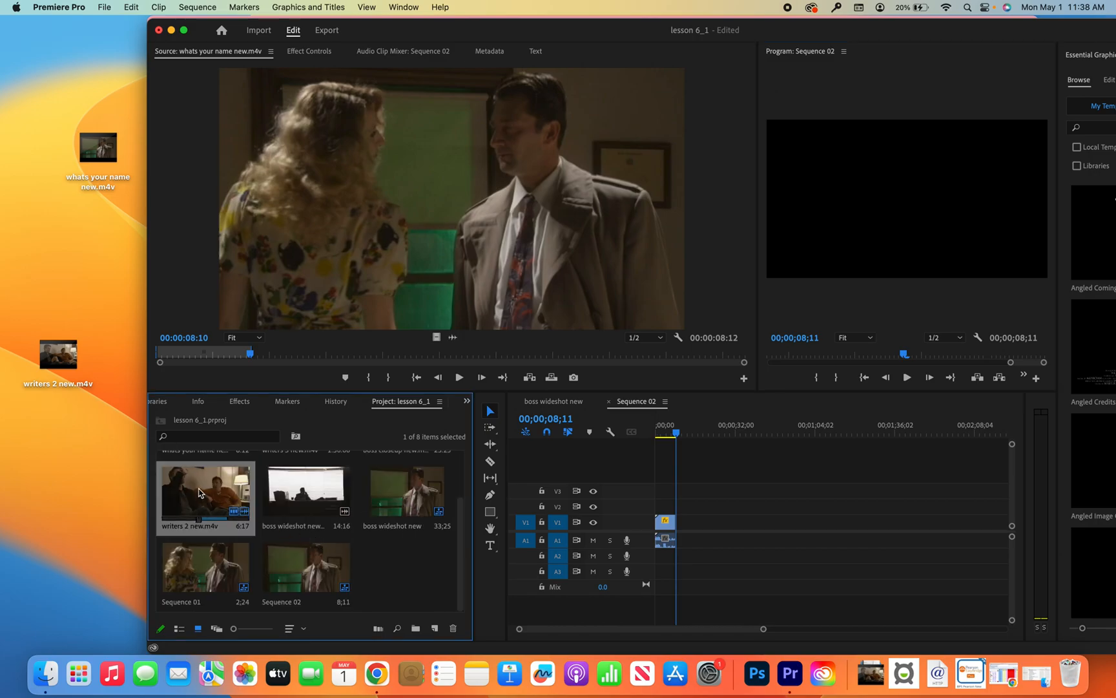
double_click(199, 492)
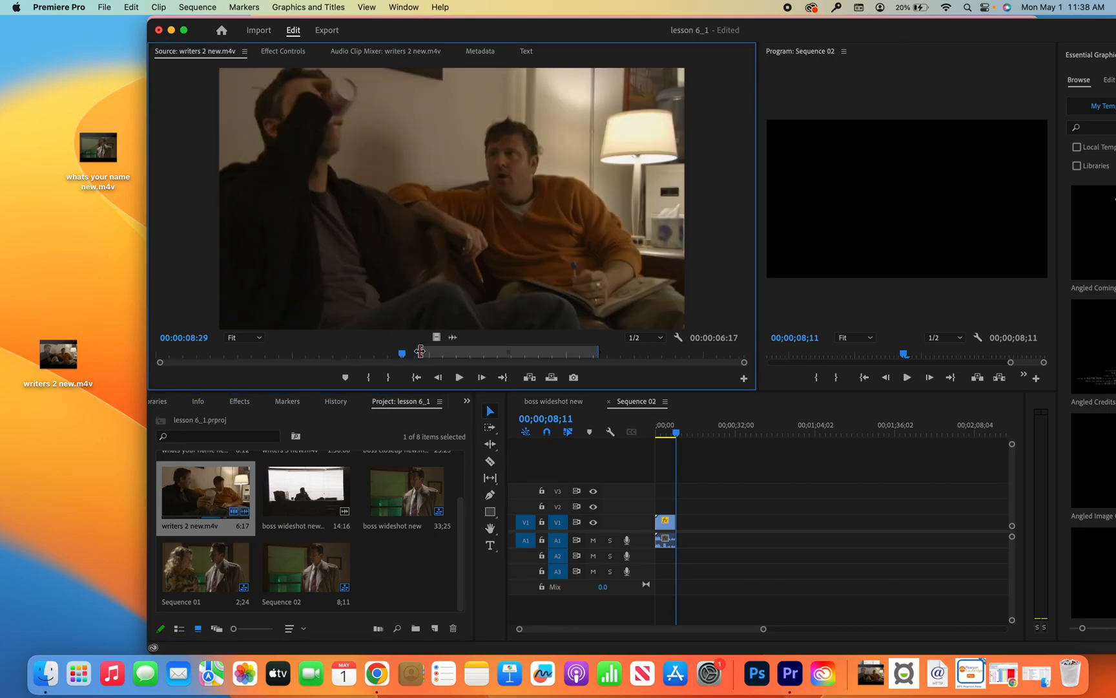
drag(419, 351, 146, 360)
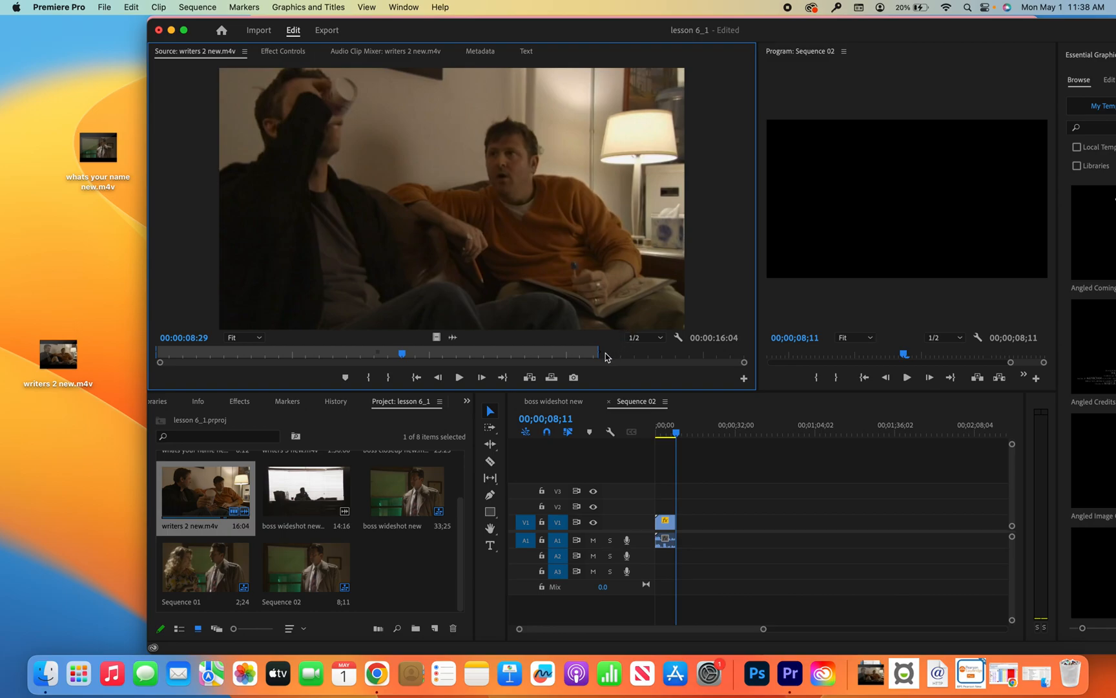
drag(599, 350, 752, 352)
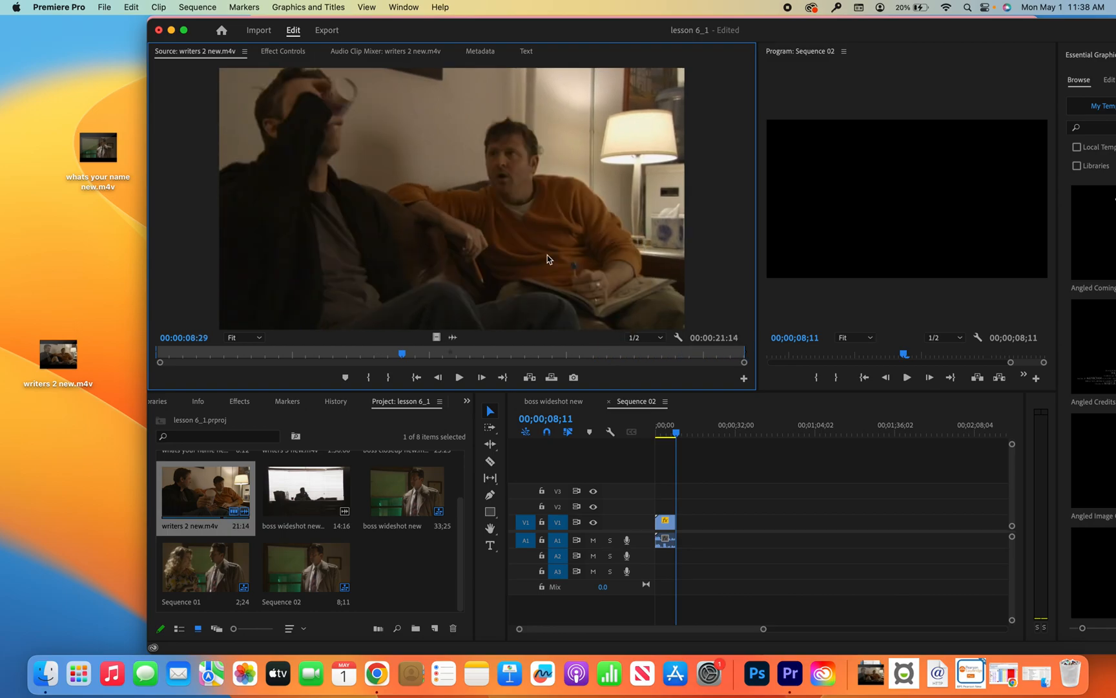
Place "writers 2 new.m4v" directly after the first clip on track V1 and scale it to fill the program frame.
drag(197, 499, 683, 519)
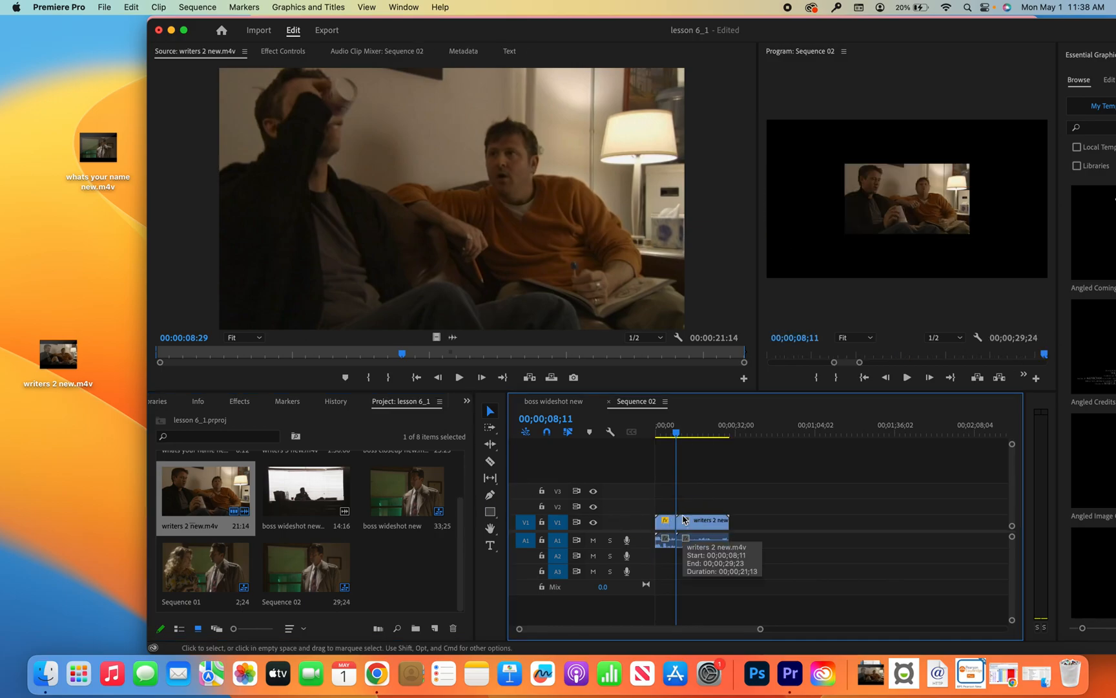
click(912, 186)
click(911, 197)
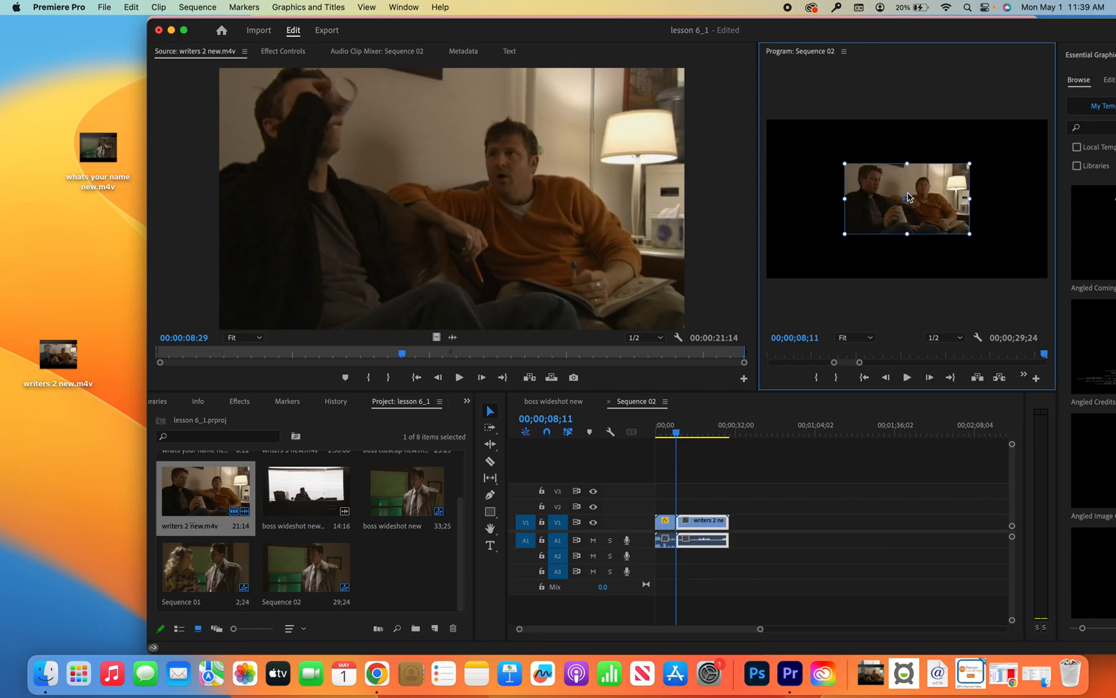
drag(844, 163, 747, 119)
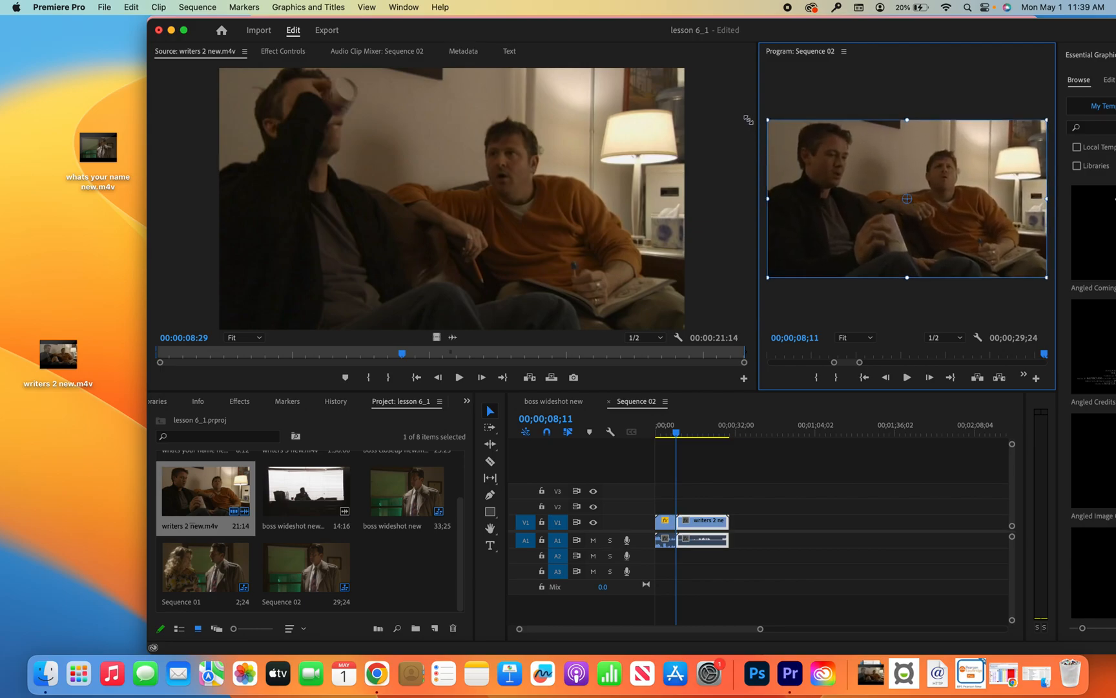
Play the opening of the writers 2 clip in the sequence and set the playhead back at 00;00;09;00.
click(906, 379)
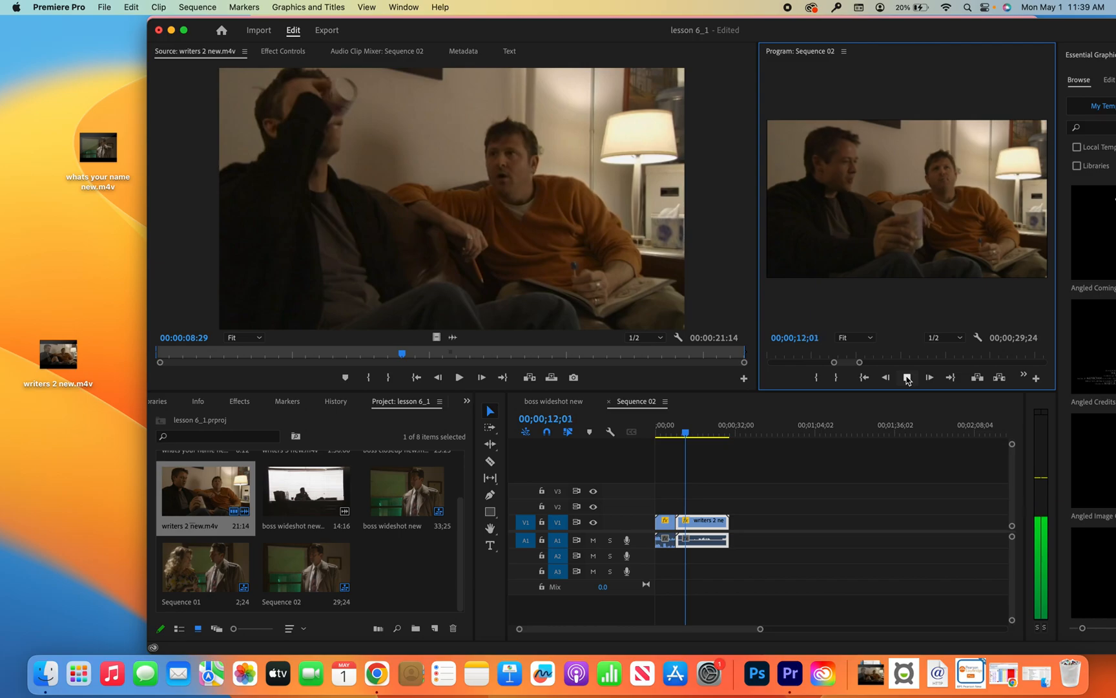
click(907, 378)
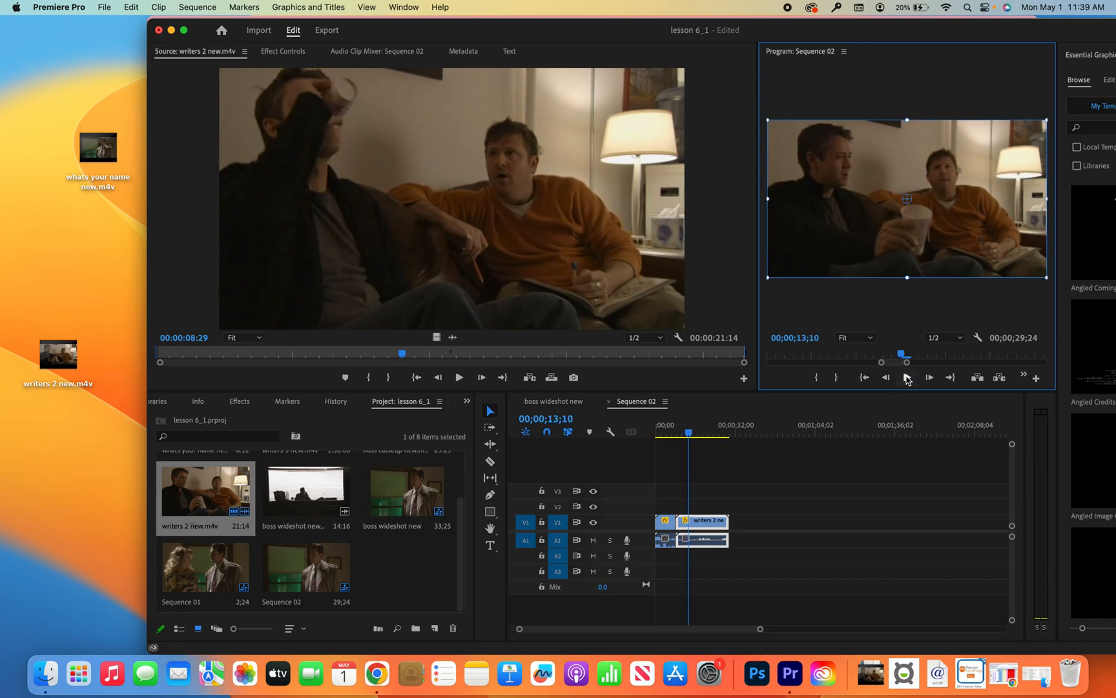
drag(690, 436, 681, 437)
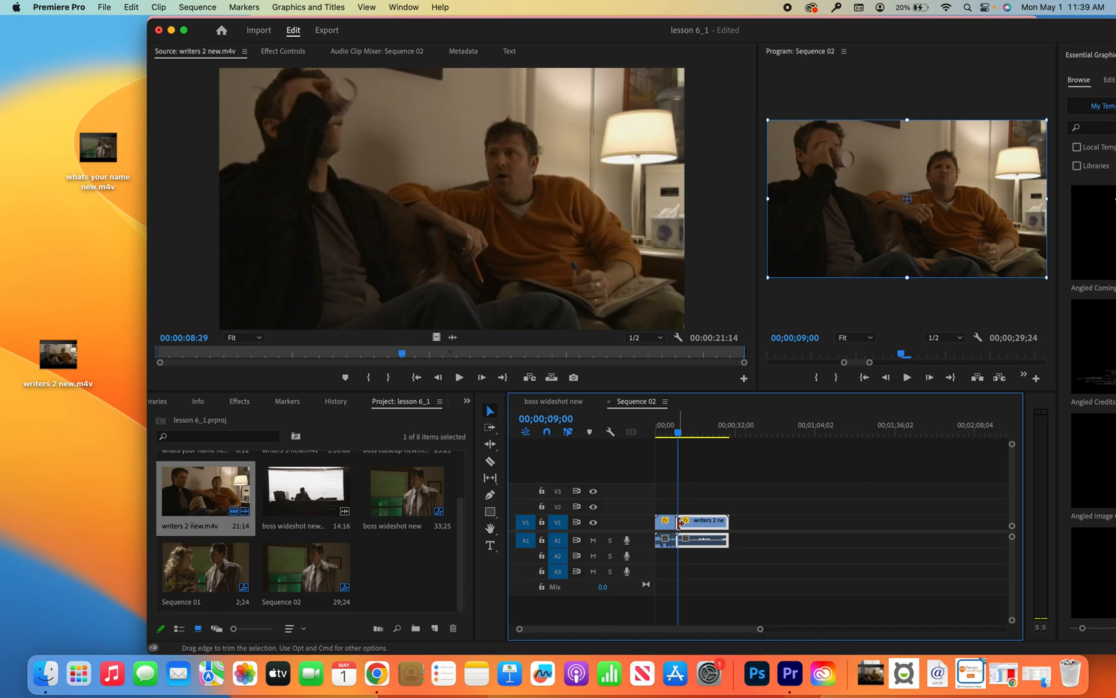
Trim the start of the writers 2 clip to the playhead at 00;00;09;00 and play its new opening to 00;00;11;21.
key(equal)
key(equal)
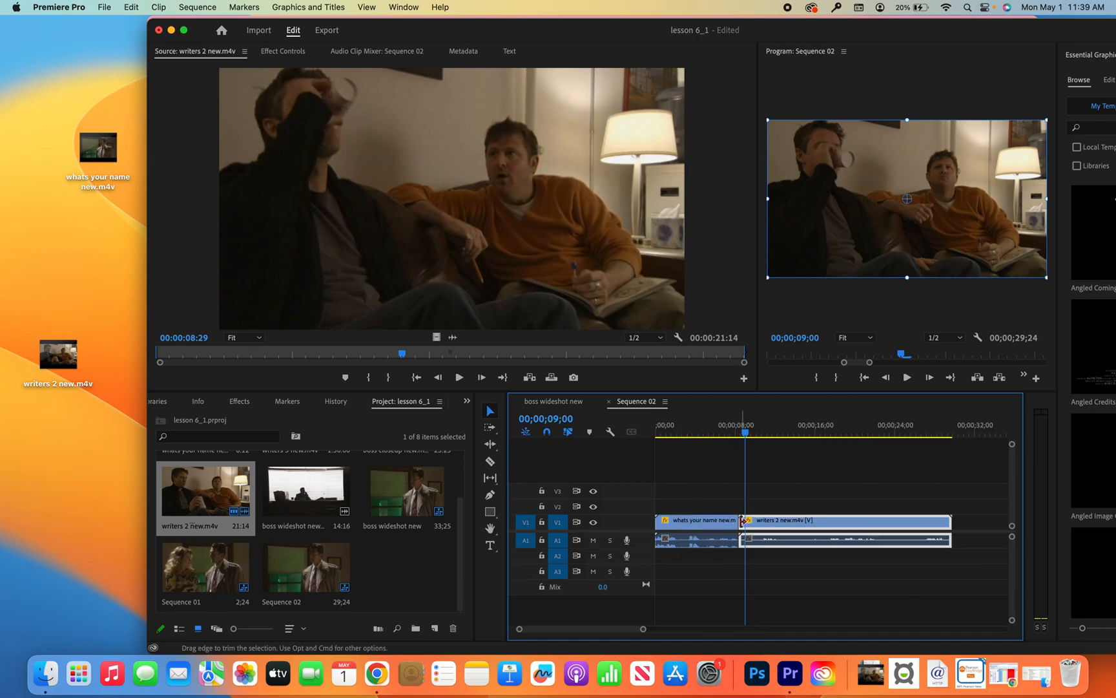
click(742, 521)
drag(742, 521, 745, 527)
drag(747, 521, 746, 522)
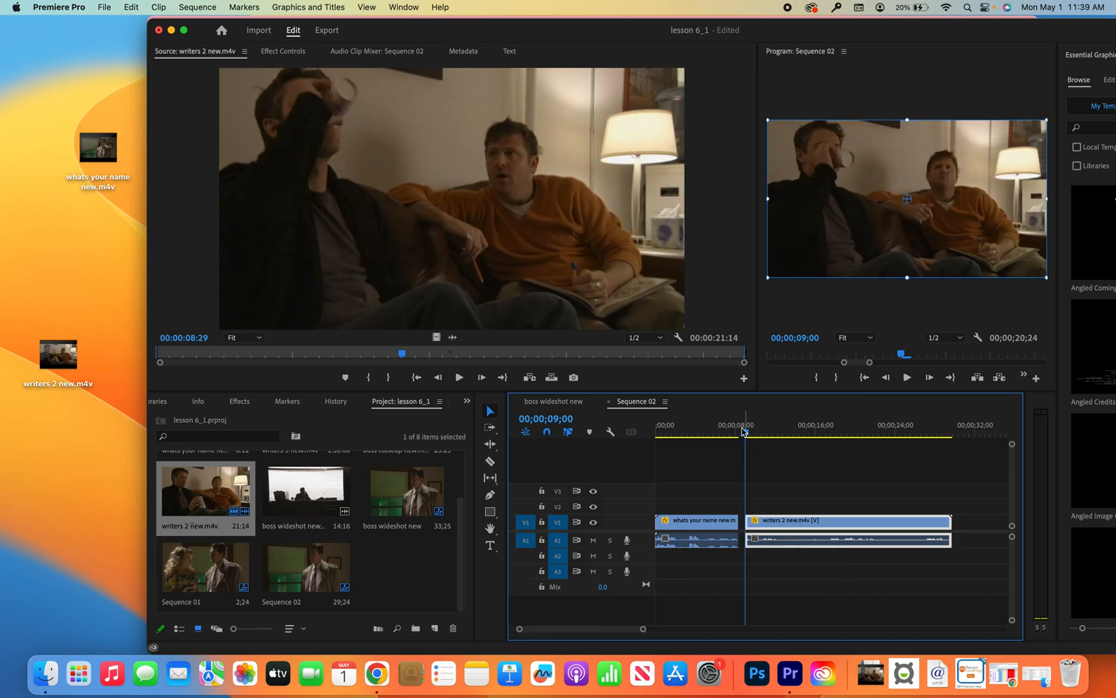
click(907, 379)
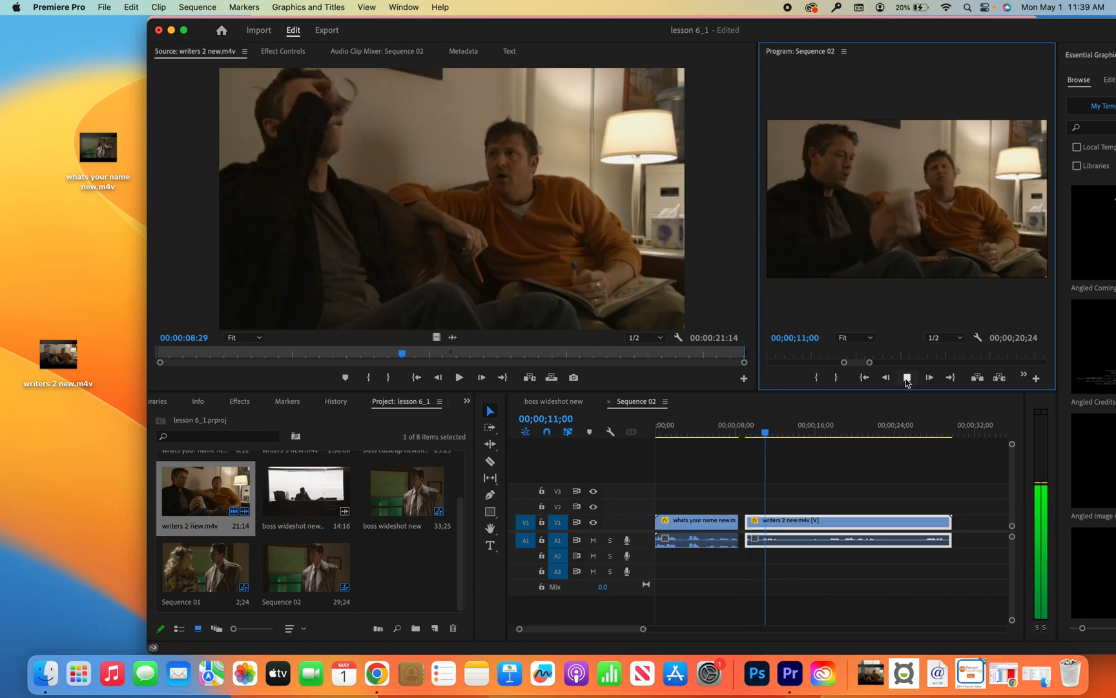
click(907, 378)
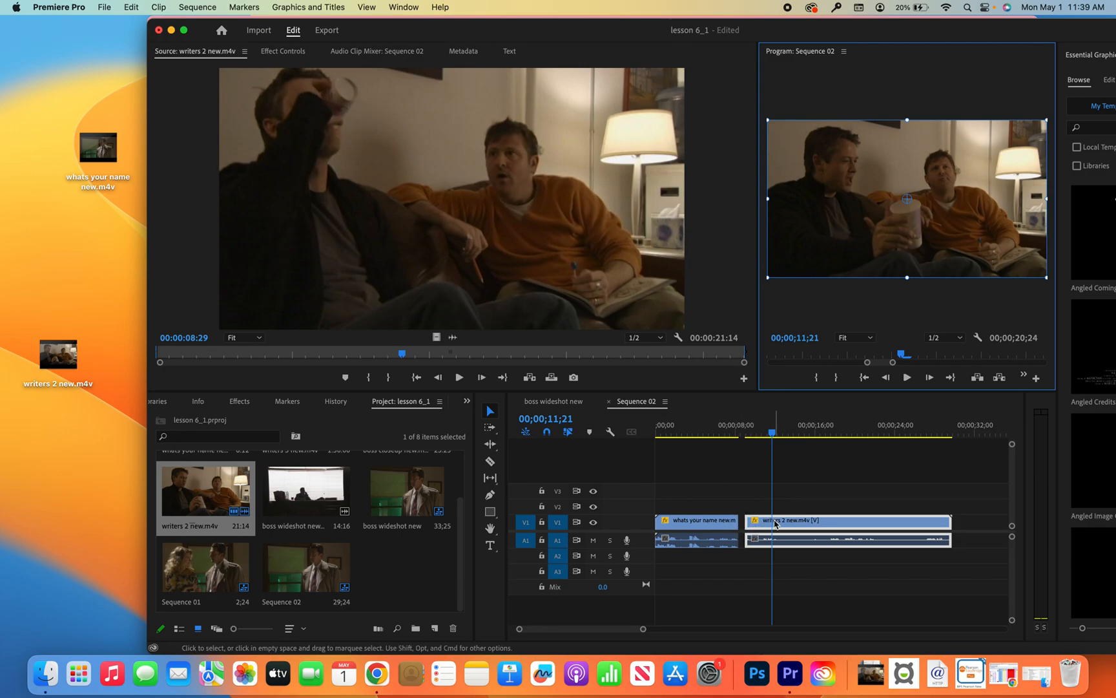
Try moving the writers 2 clip against the first clip, undo the move, and ripple delete the gap between them instead.
drag(760, 528, 753, 527)
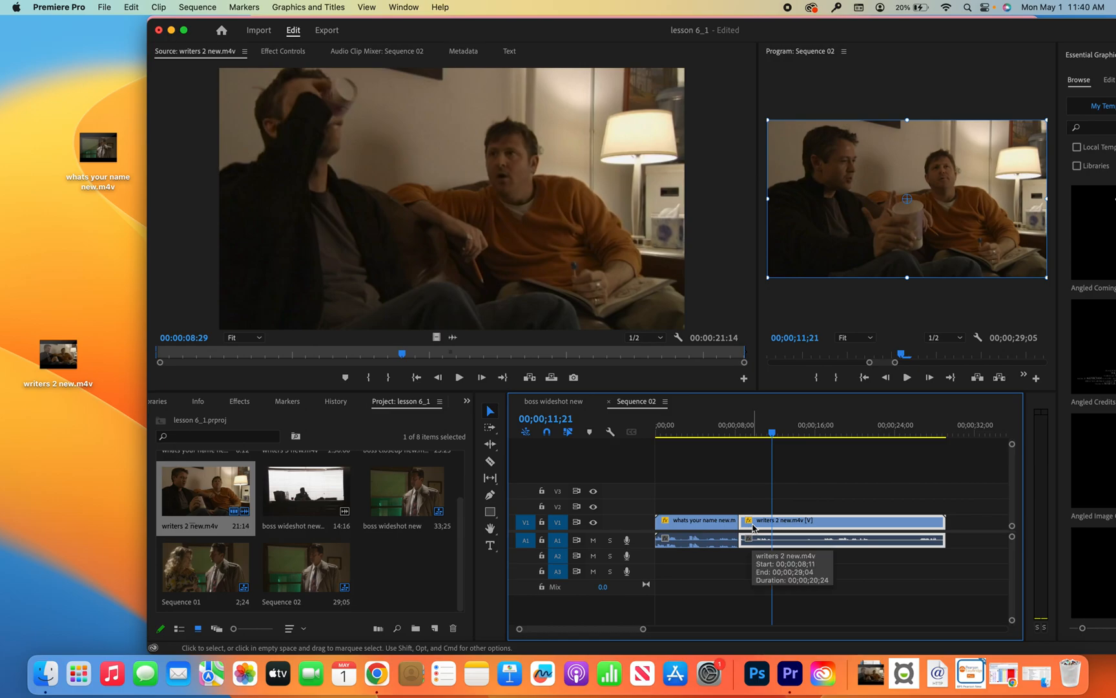
key(super+z)
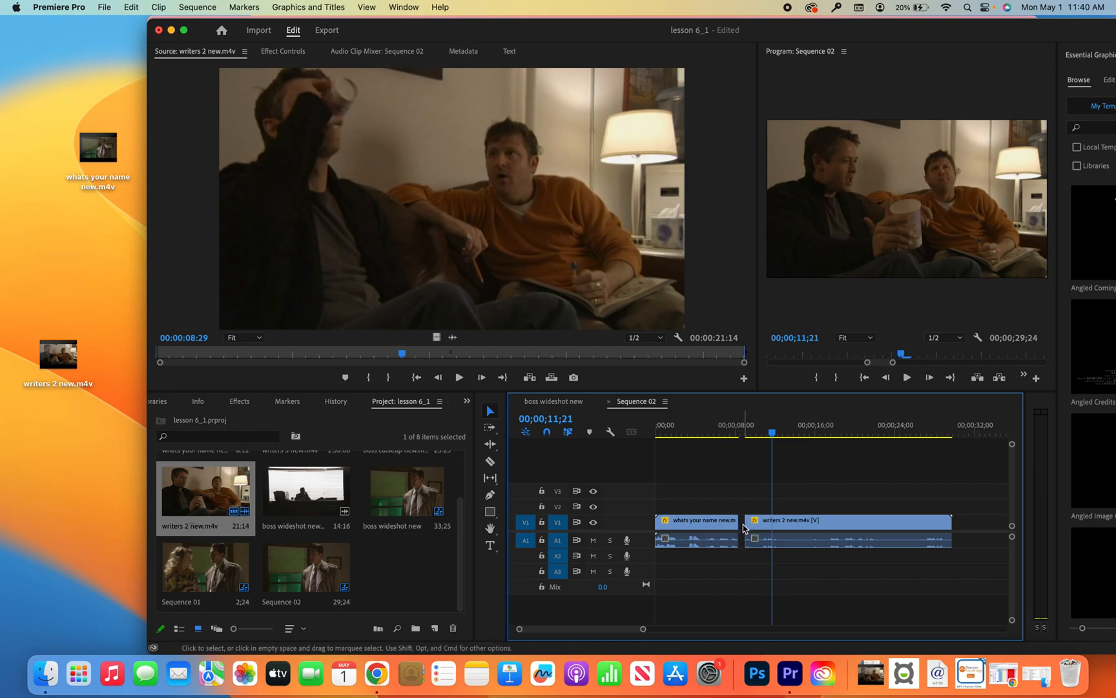
right_click(743, 528)
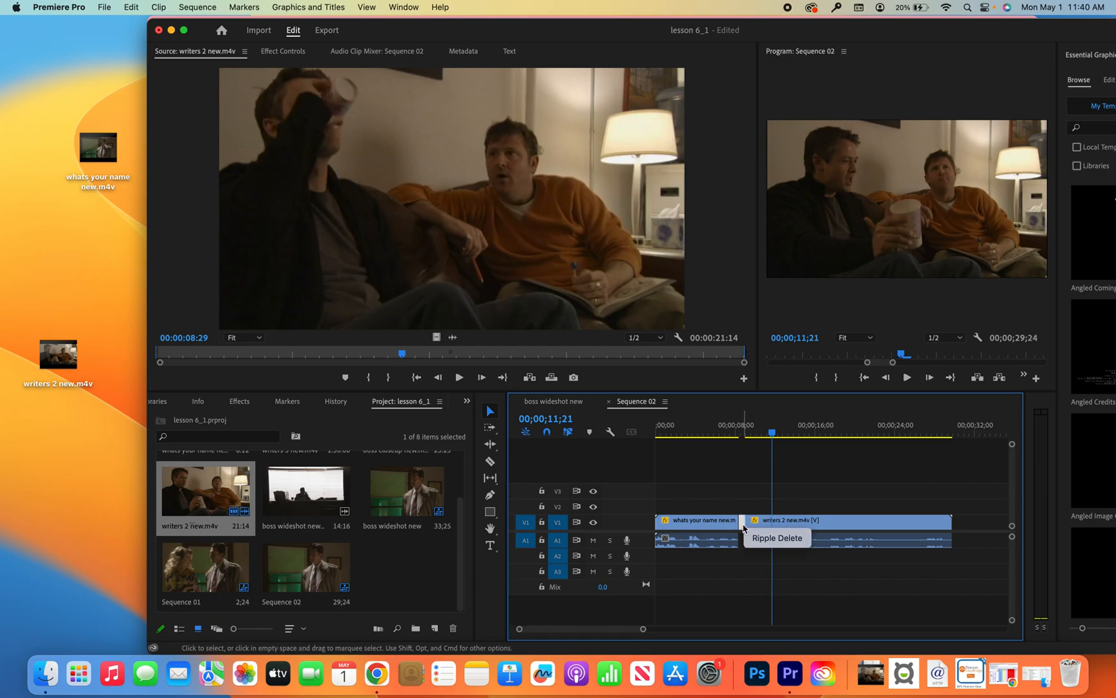
click(754, 538)
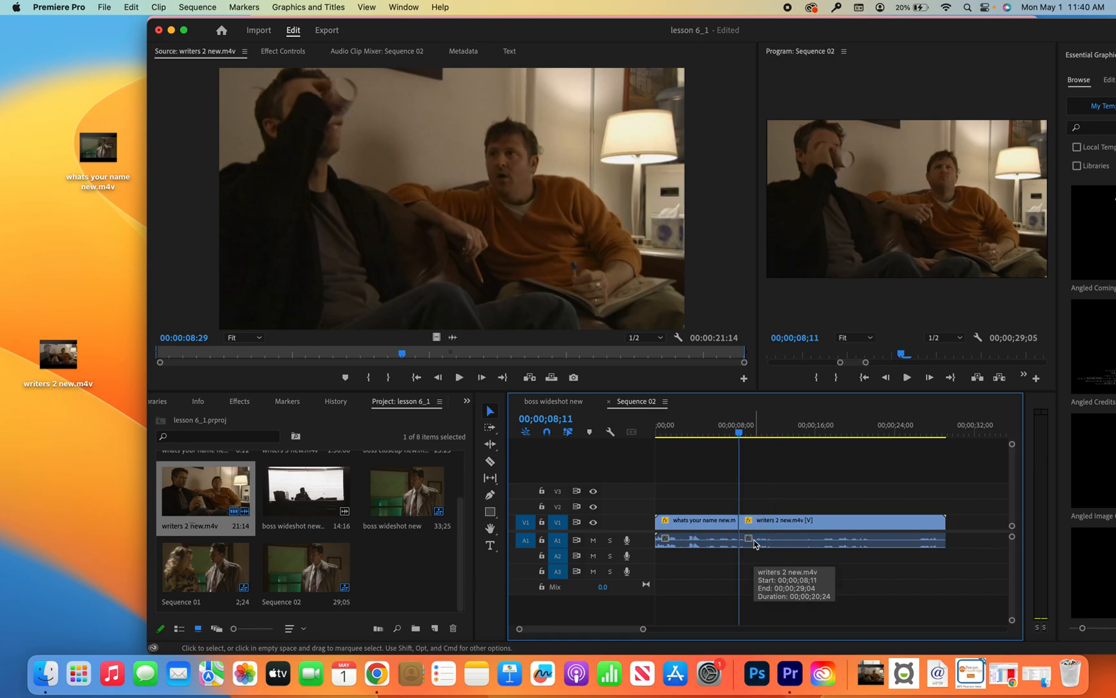
Play the sequence from the start of the writers 2 clip and stop at 00;00;17;18.
click(909, 390)
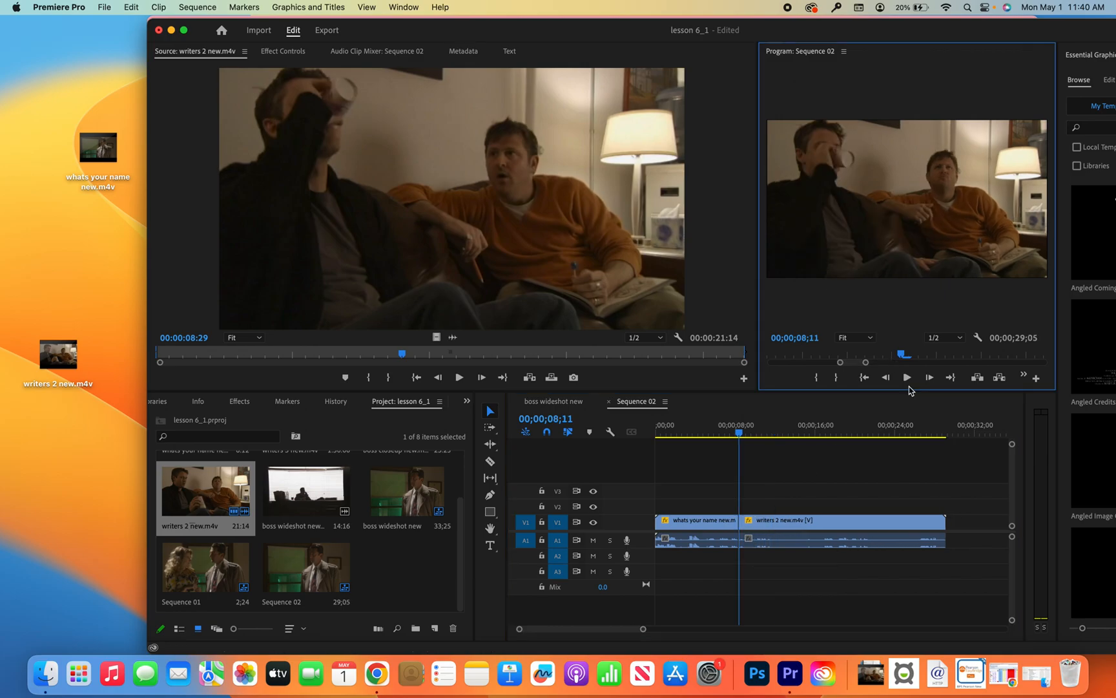
click(909, 380)
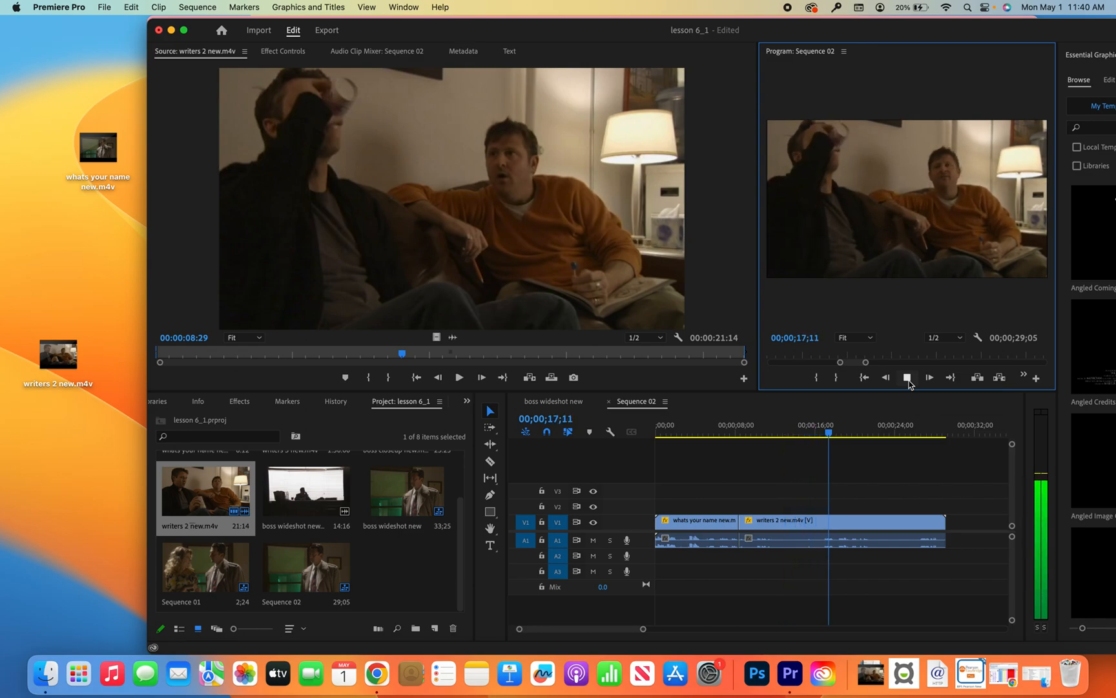
click(907, 378)
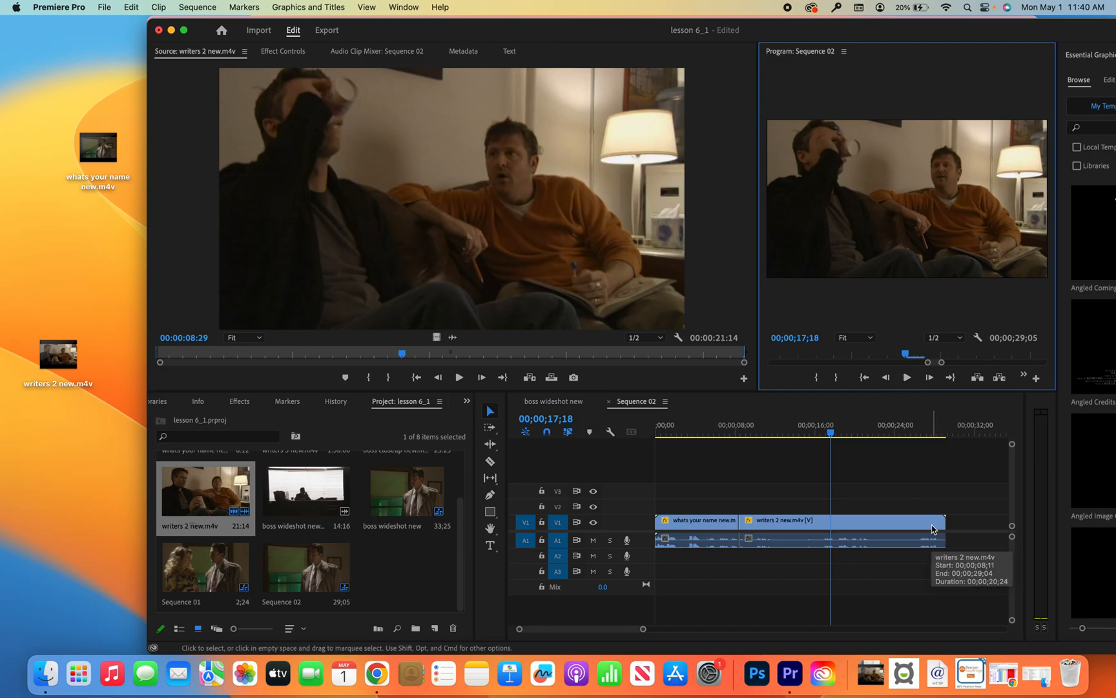
Set the playhead to 00;00;17;12 and trim the end of the writers 2 clip back to it.
click(882, 537)
key(=)
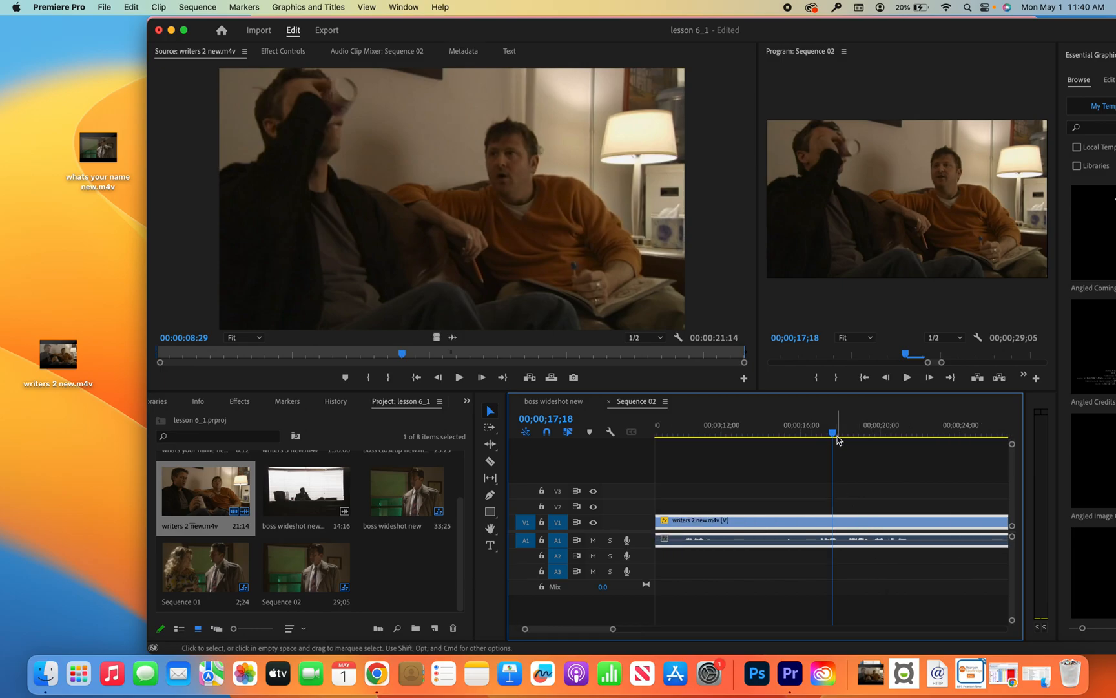
drag(834, 438, 832, 441)
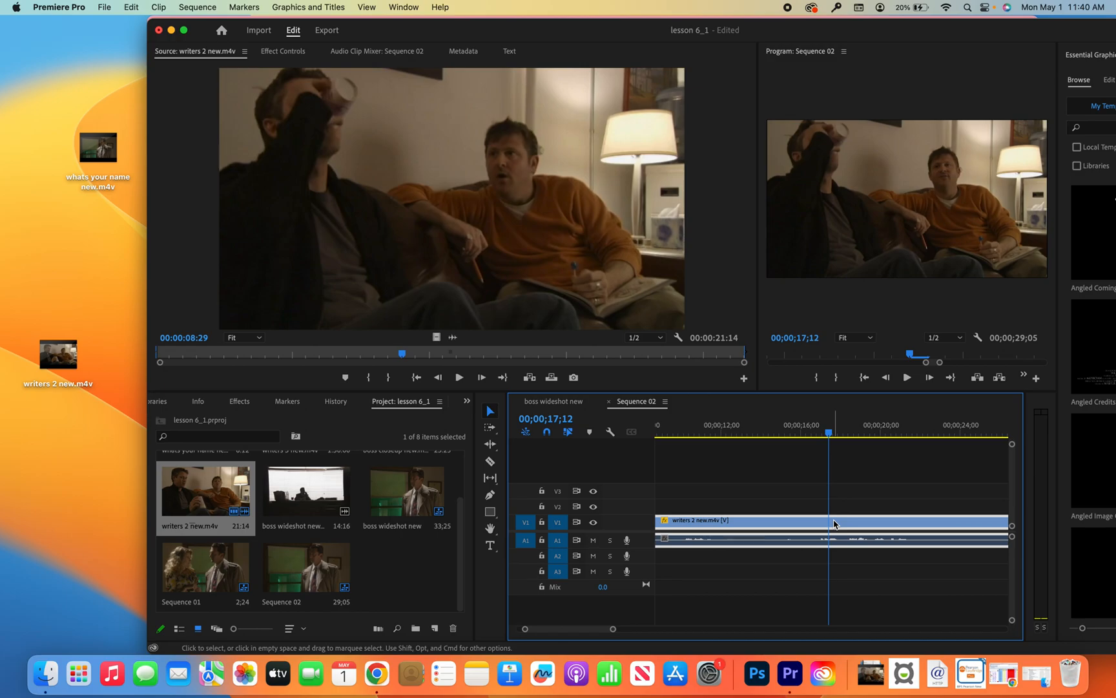
key(minus)
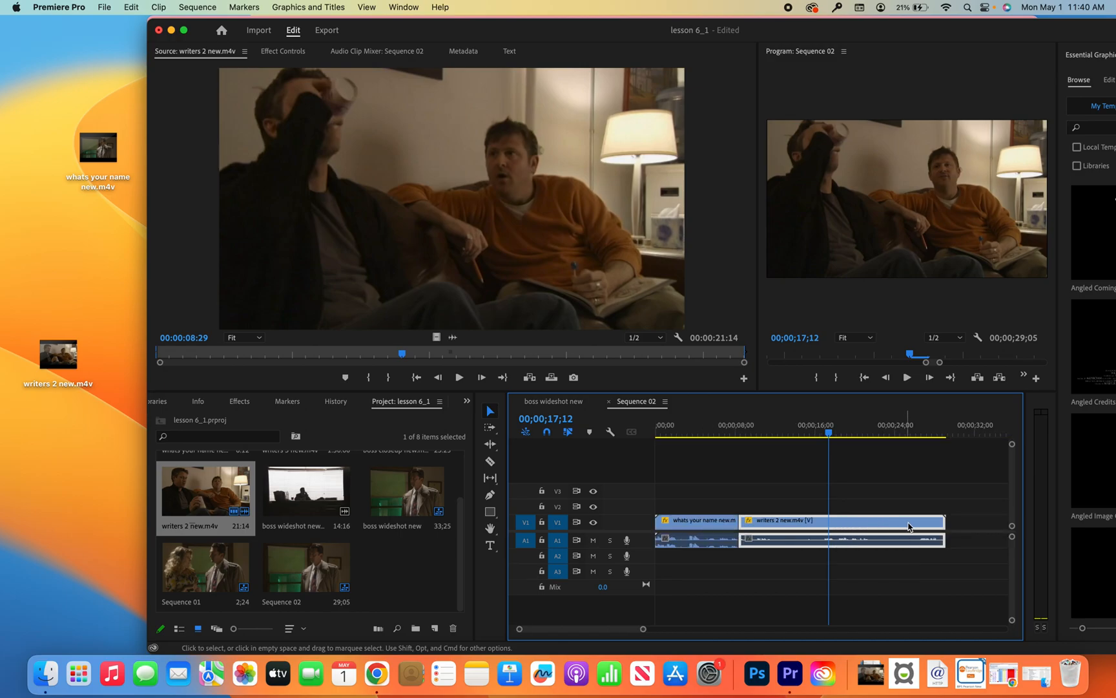
drag(942, 524, 827, 531)
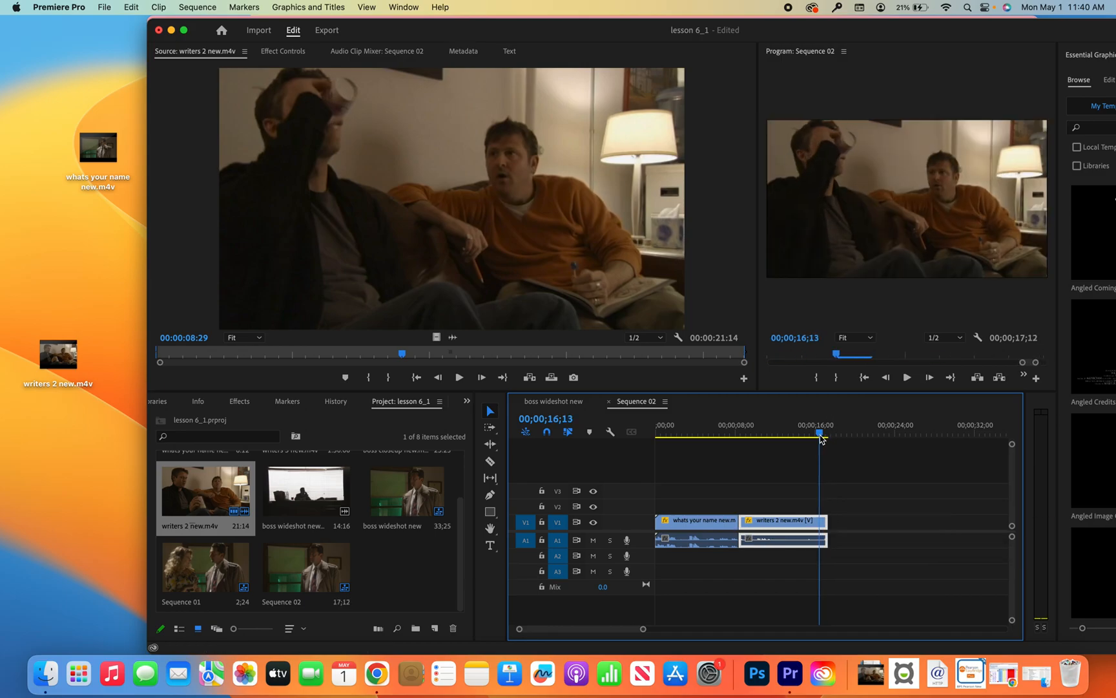
Play the sequence to its end, open the whats your name clip in the Source Monitor and mark its In point at 00:00:08:12.
click(907, 377)
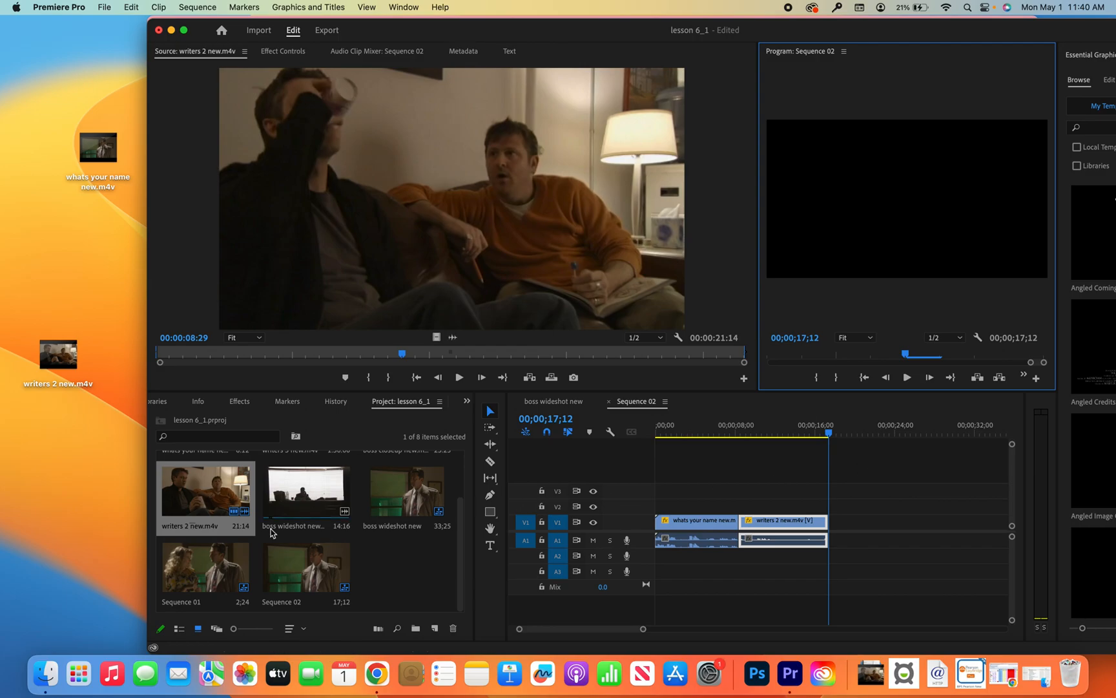
scroll(293, 514, up, 2)
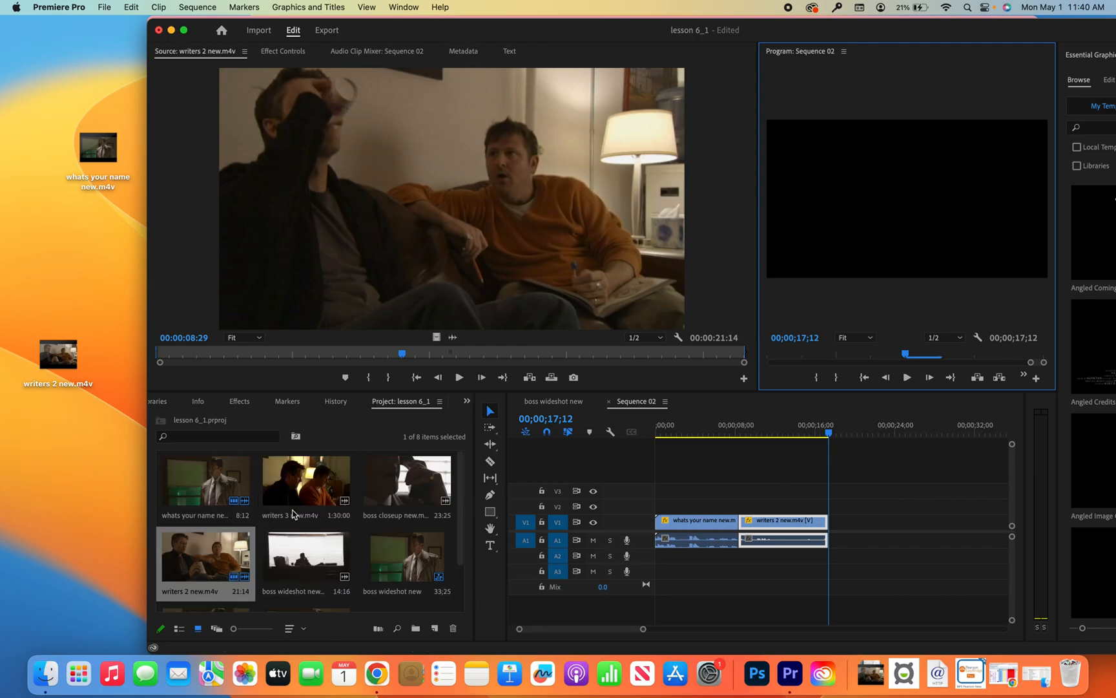
click(215, 496)
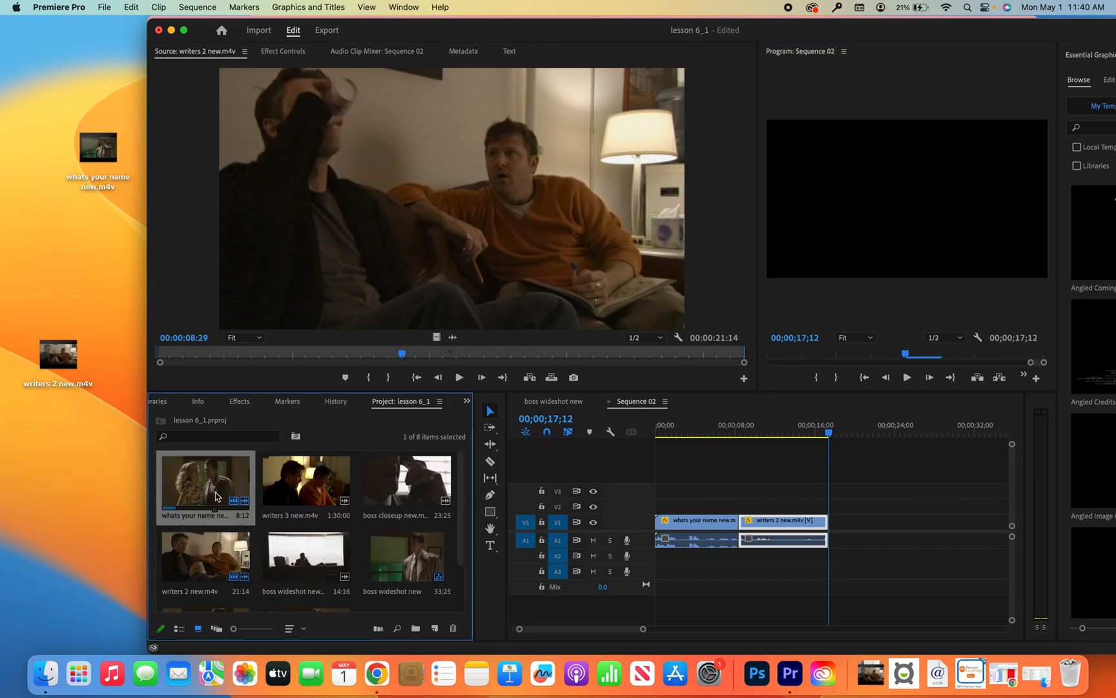
double_click(215, 496)
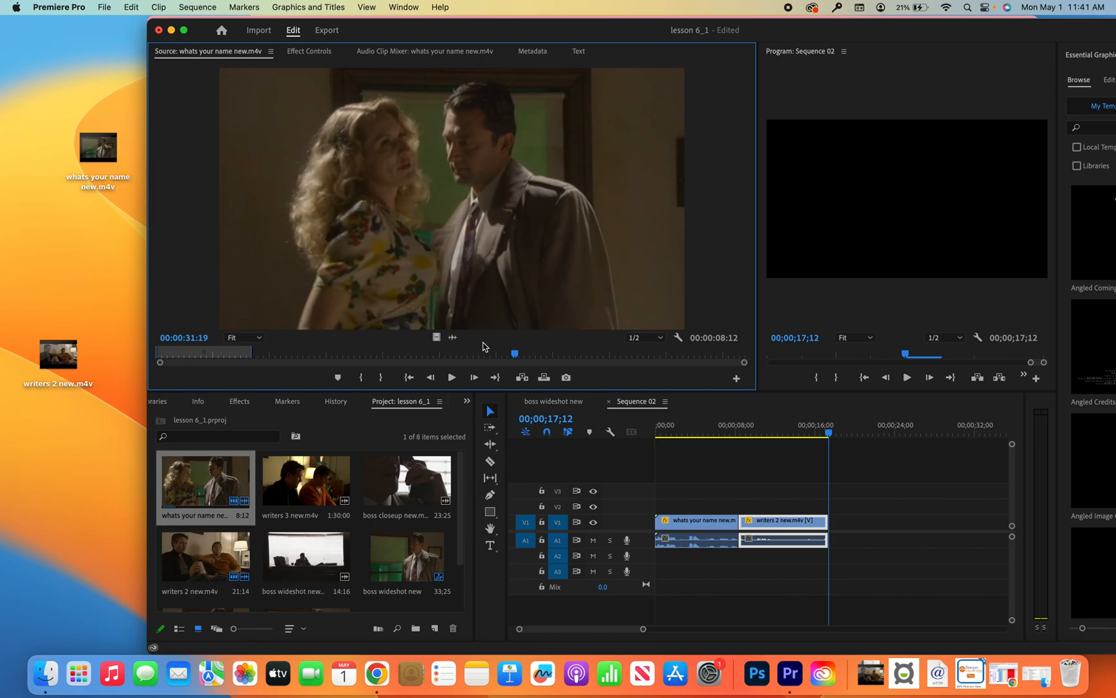
drag(514, 354, 253, 363)
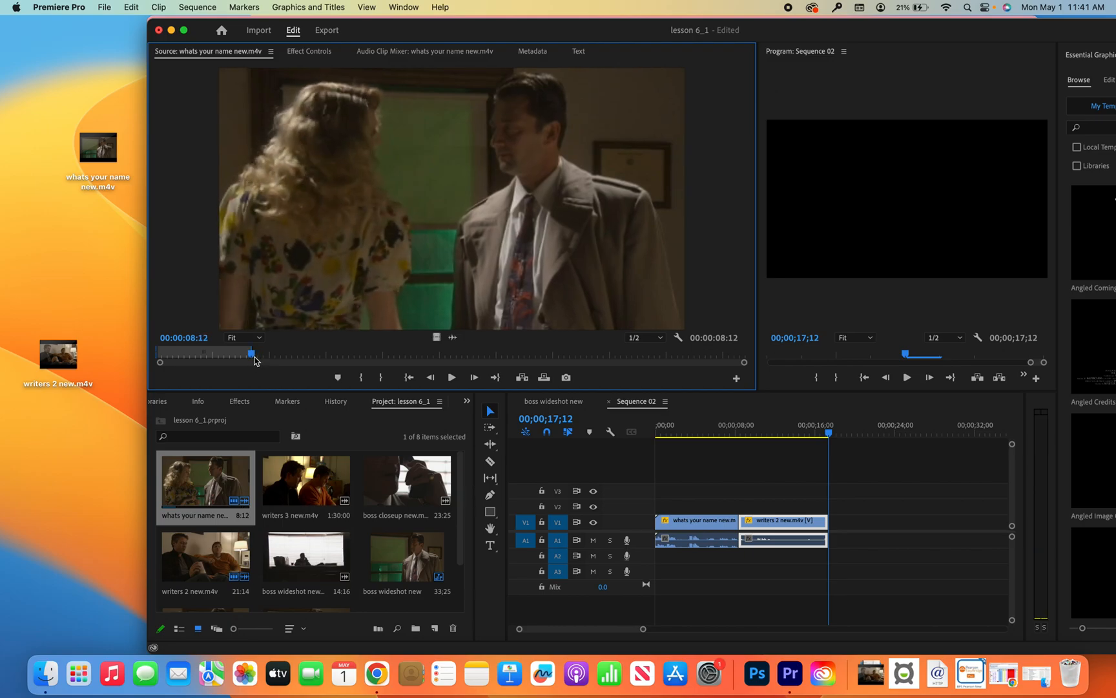
click(362, 378)
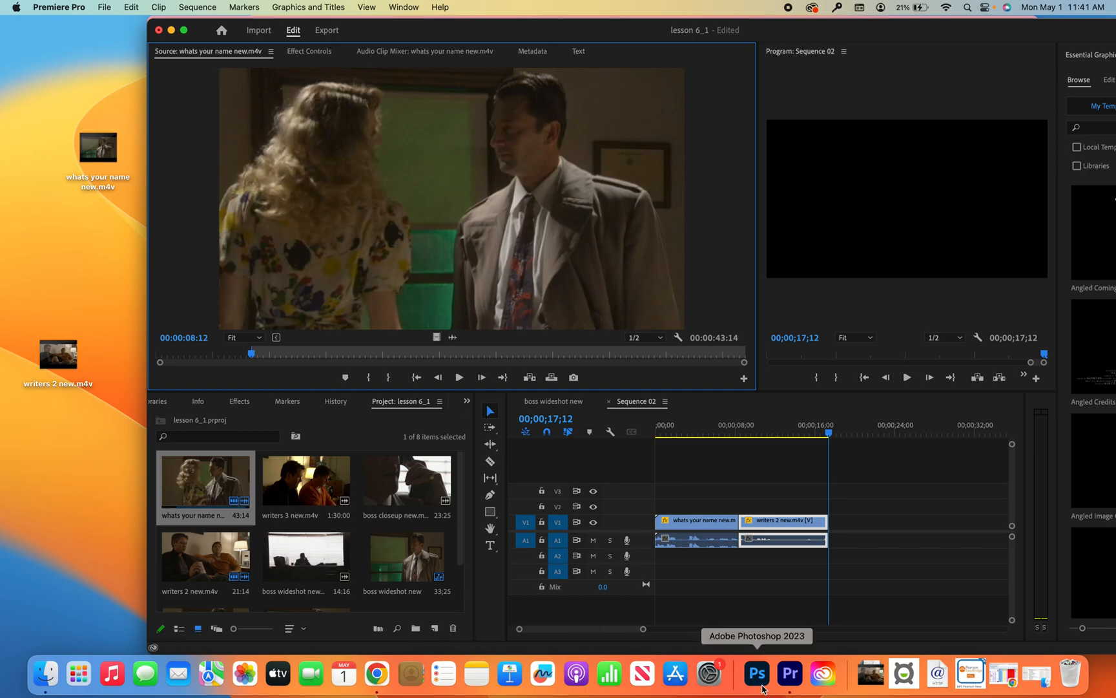
Check the editing table in Chrome, play the whats your name clip in Premiere Pro and mark its Out point at 00:00:14:21.
click(391, 675)
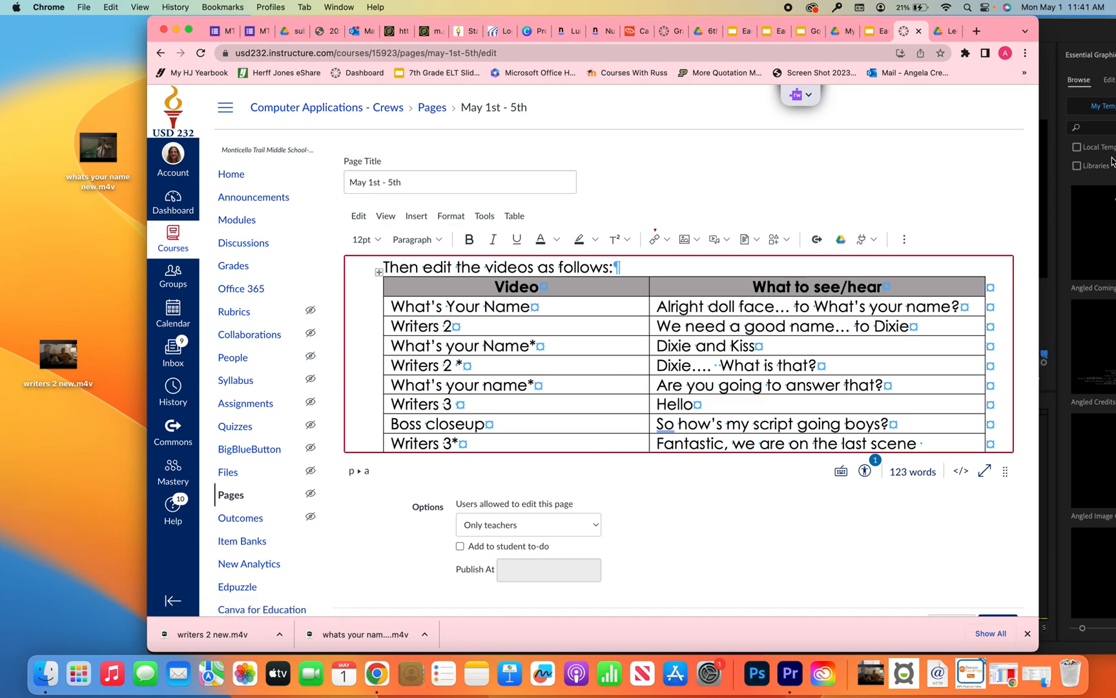
click(1066, 37)
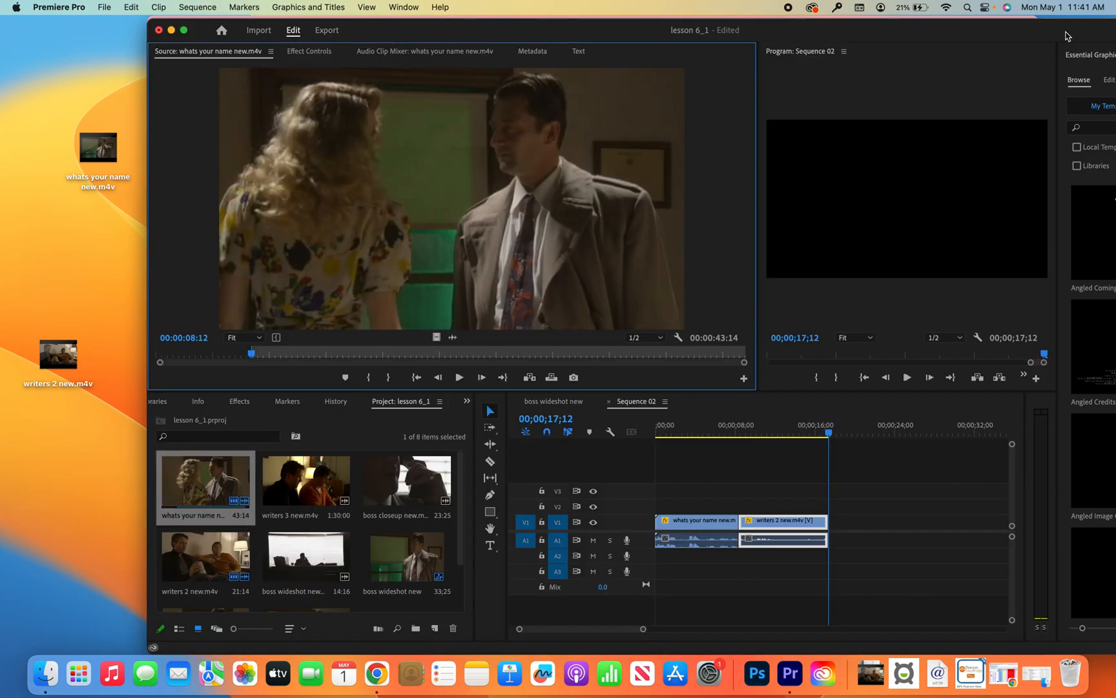
click(460, 378)
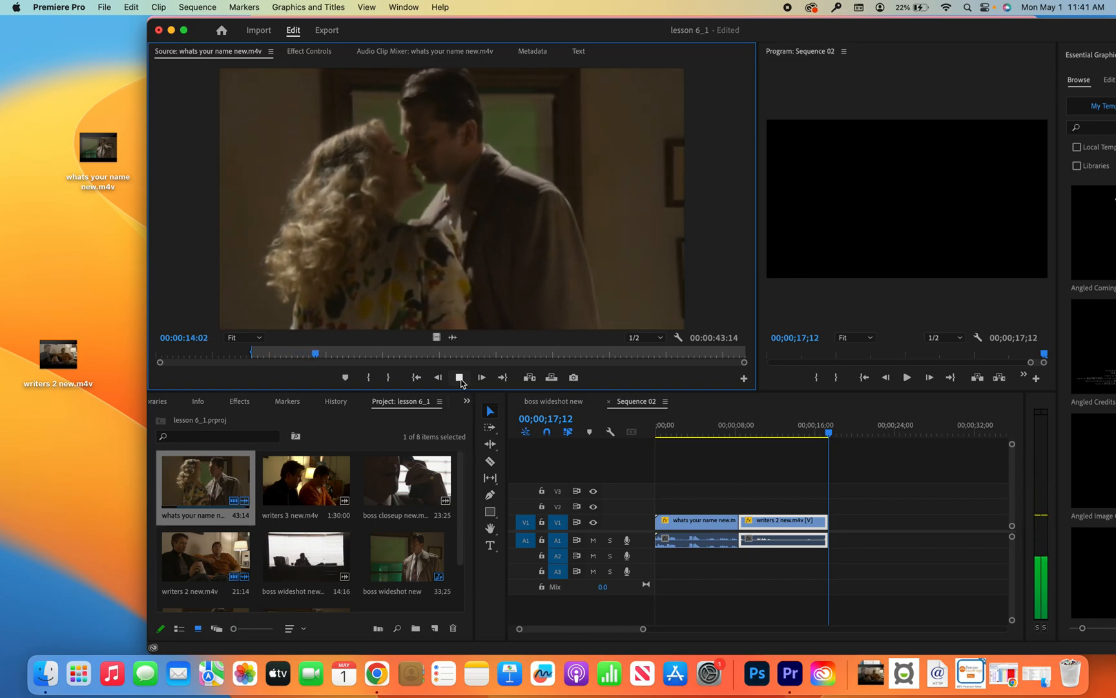
click(461, 381)
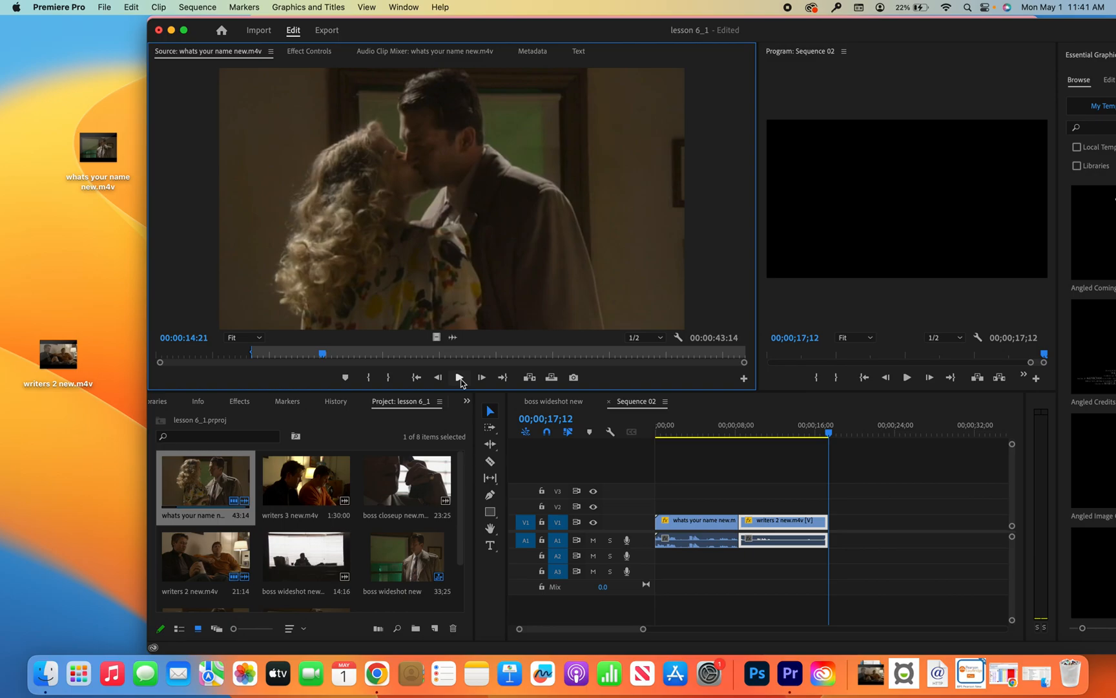
click(387, 377)
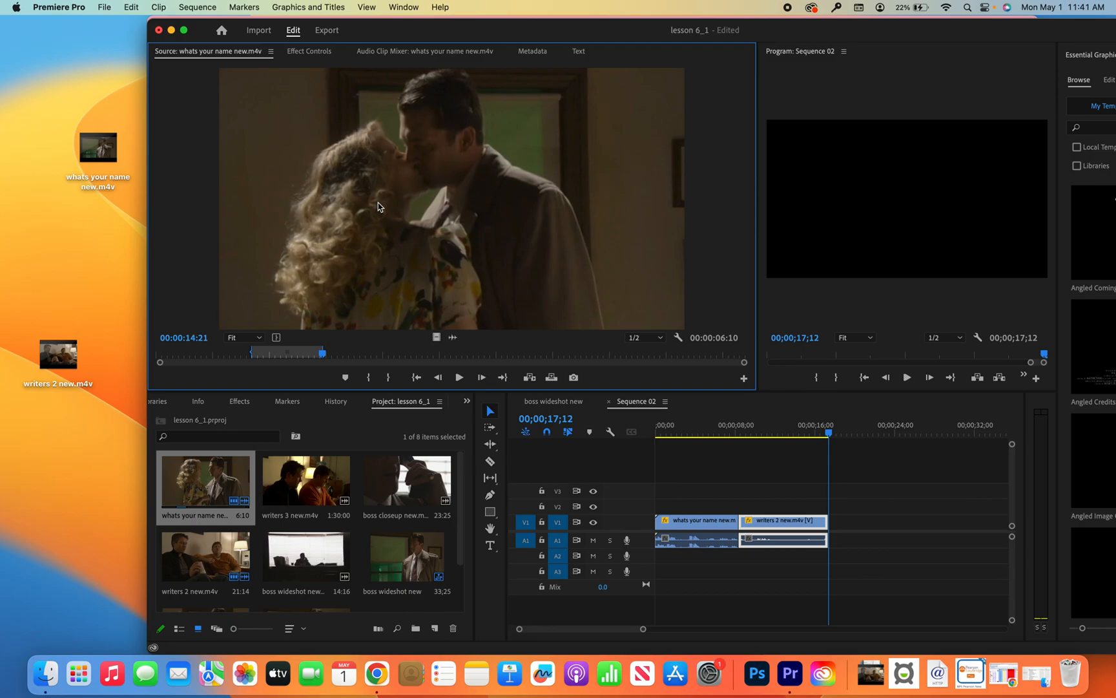
Place the marked whats your name section on V1 and A1 at 00;00;17;12, directly after the writers 2 clip, and select it.
drag(378, 207, 835, 522)
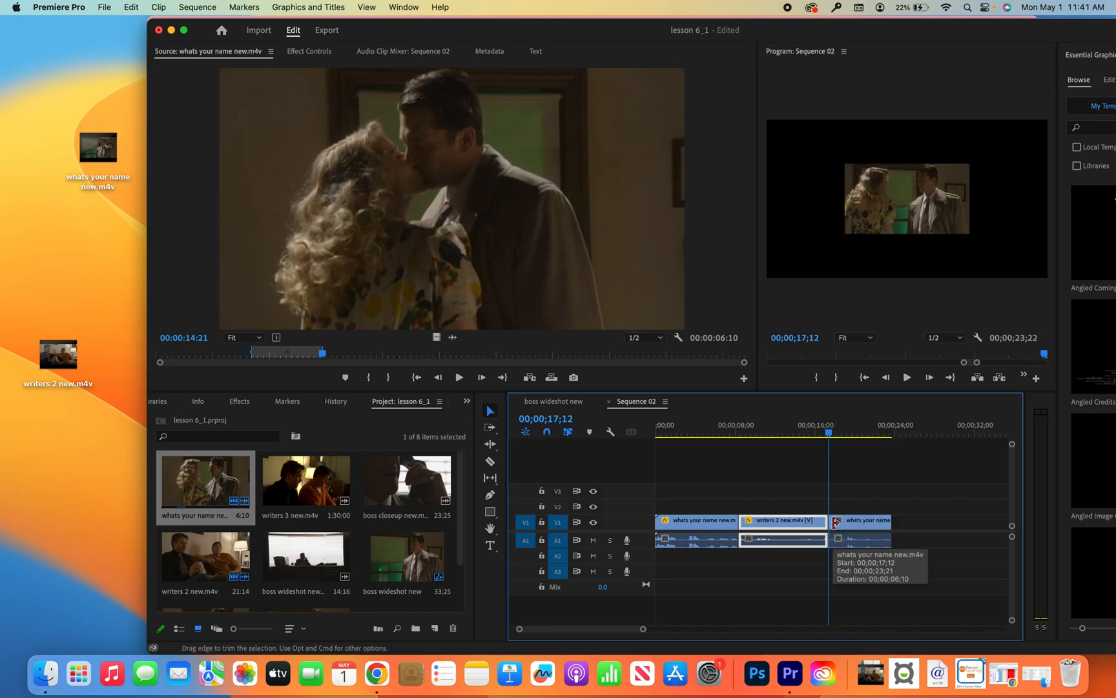
click(921, 201)
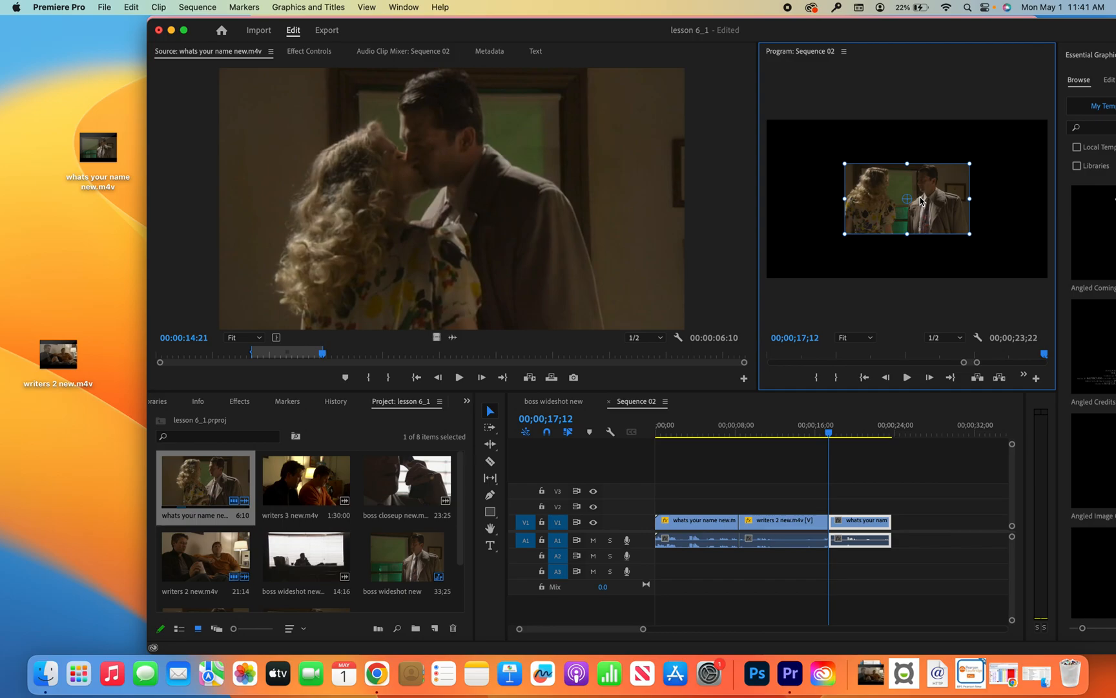
click(122, 241)
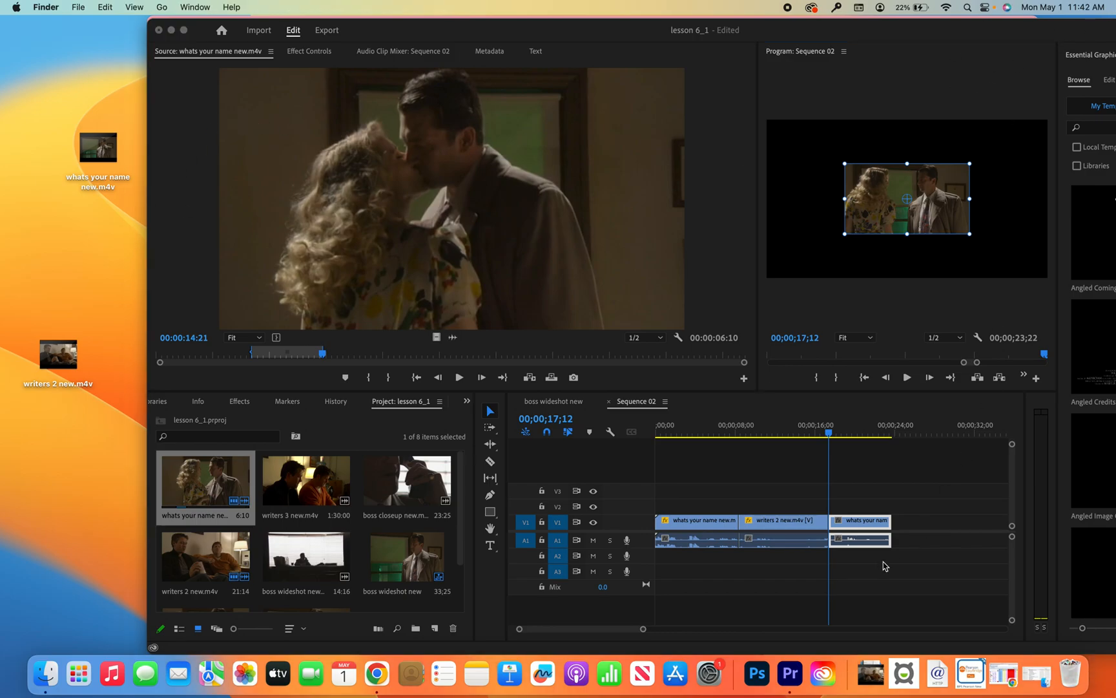
Read the editing table in Chrome to see what follows the Dixie and Kiss shot, and return to Premiere Pro.
click(376, 673)
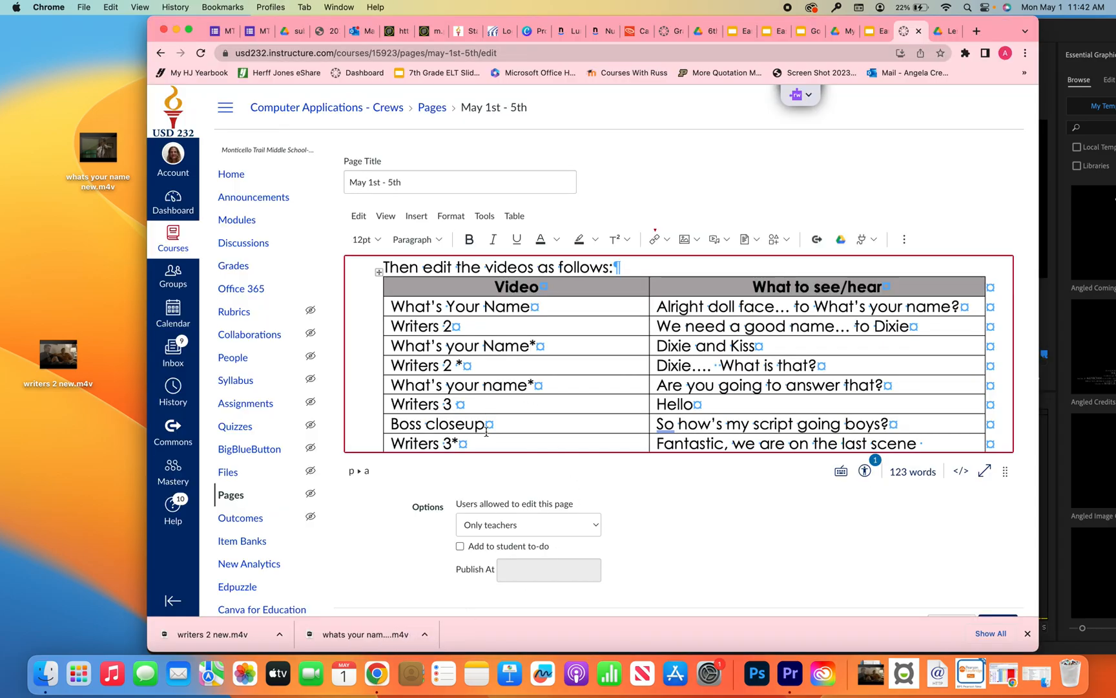
scroll(486, 432, up, 3)
scroll(486, 432, down, 4)
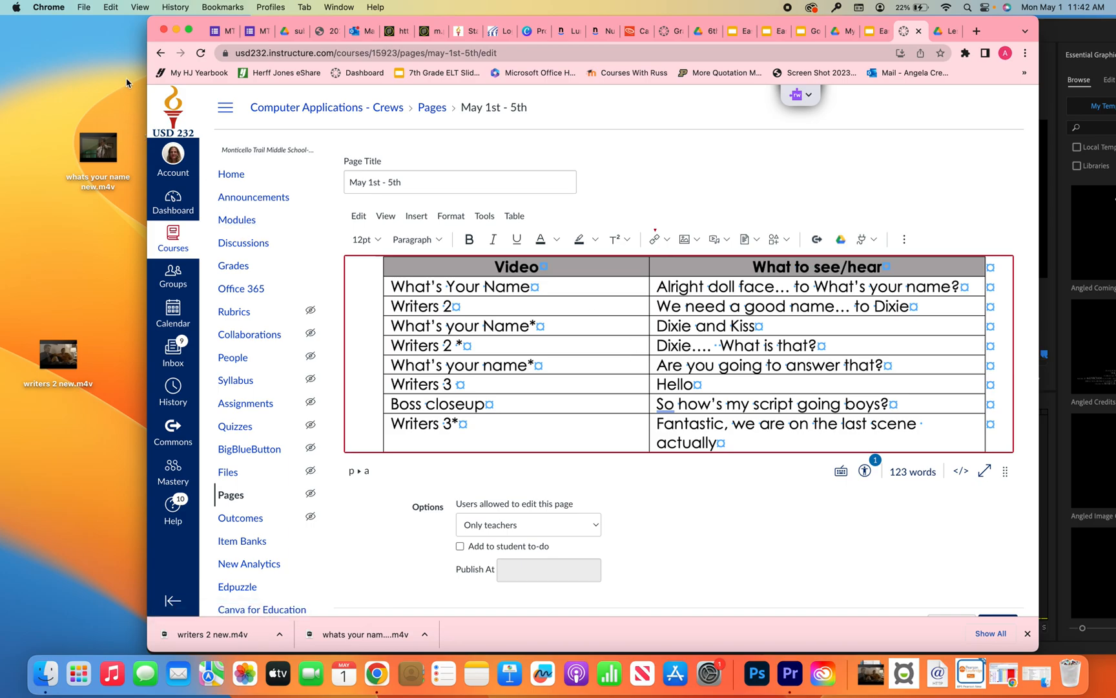
click(1050, 37)
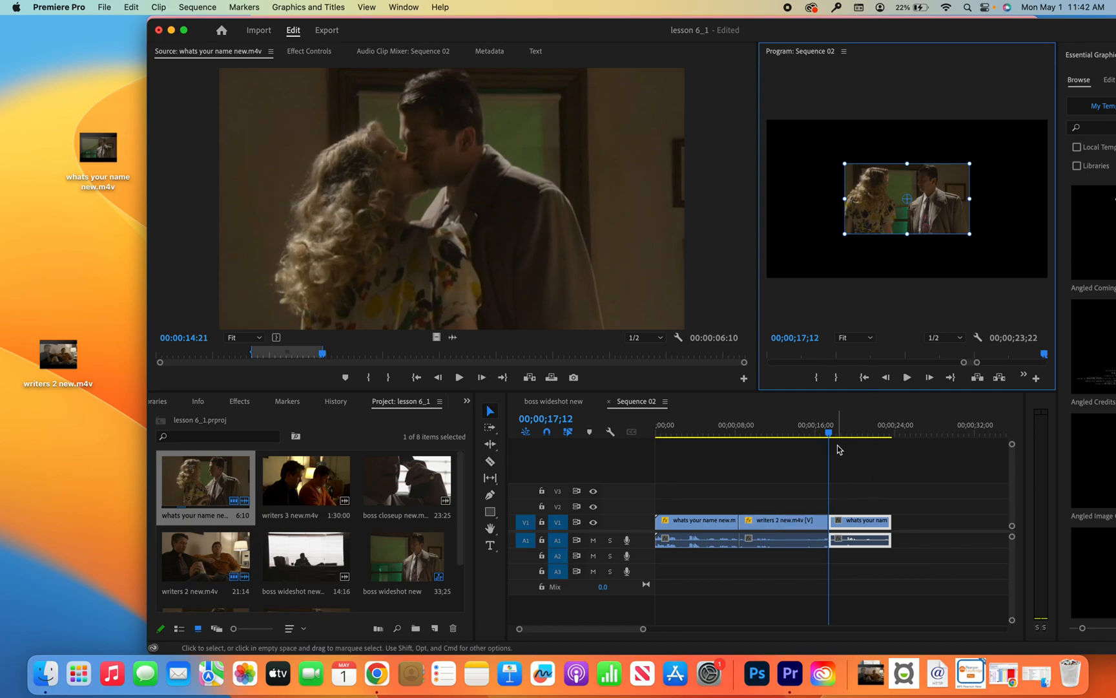
Set the playhead to 00;00;23;20, recheck the editing table in Chrome, and append the writers 2 clip to the sequence in Premiere Pro.
drag(833, 435, 892, 436)
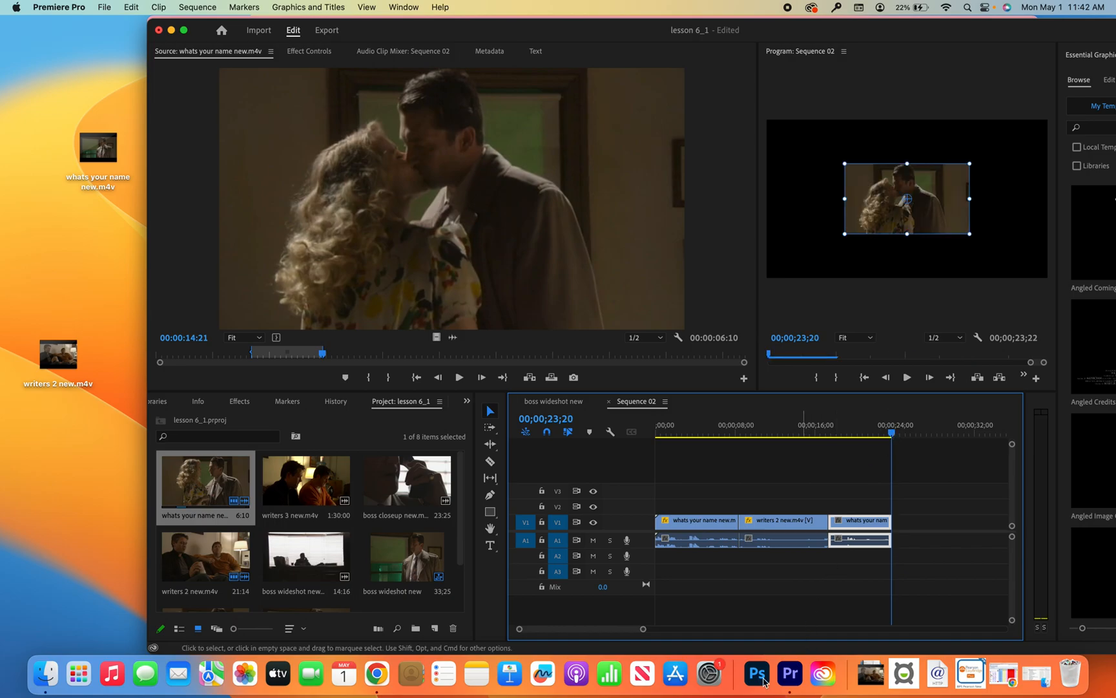
click(378, 674)
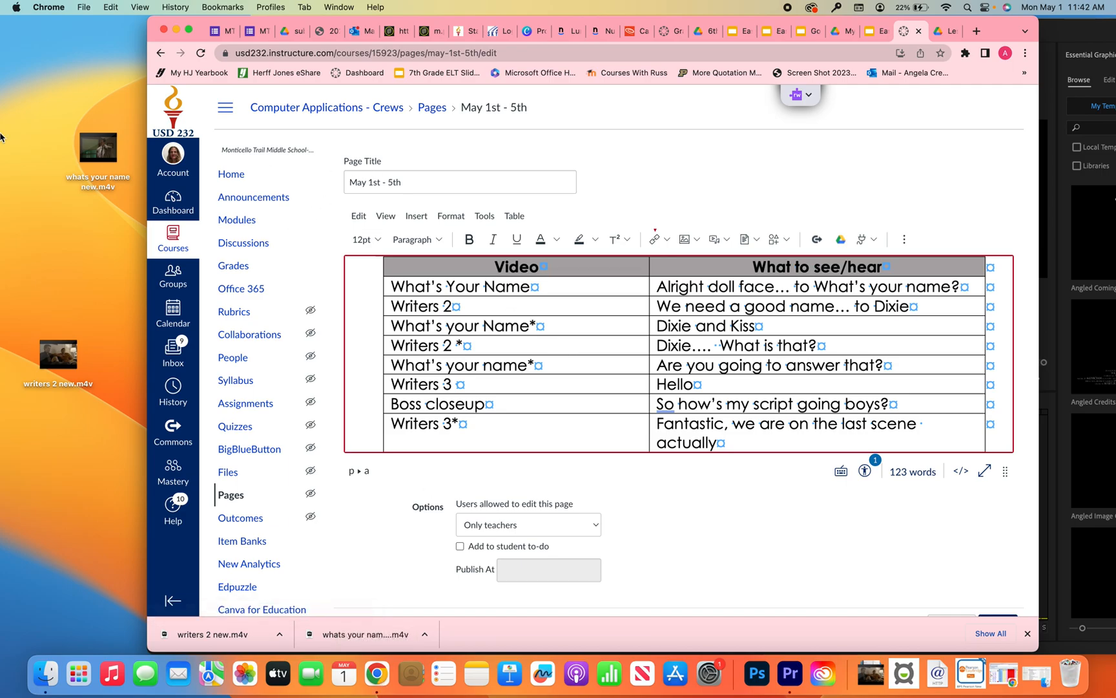
click(108, 62)
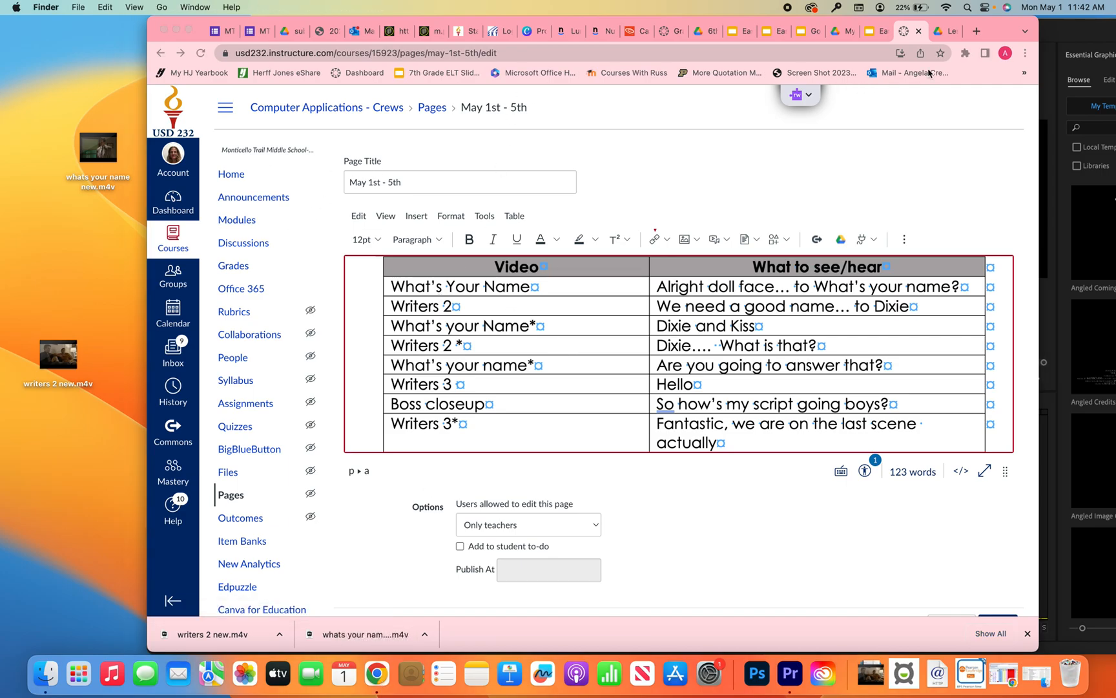
click(1054, 28)
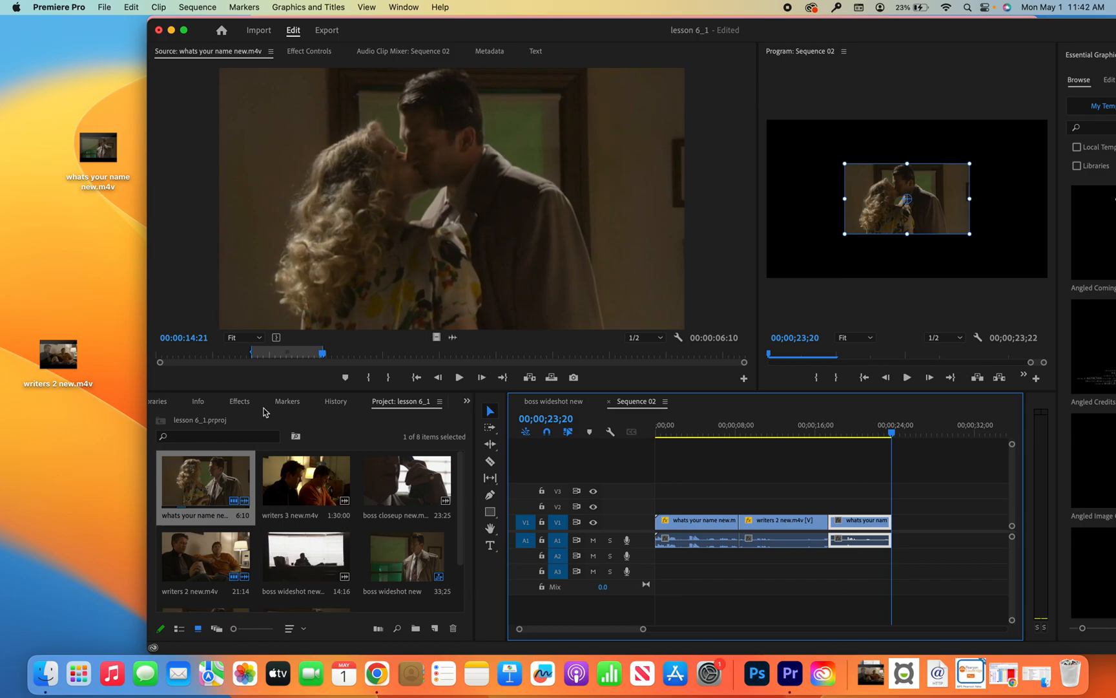
scroll(321, 534, down, 2)
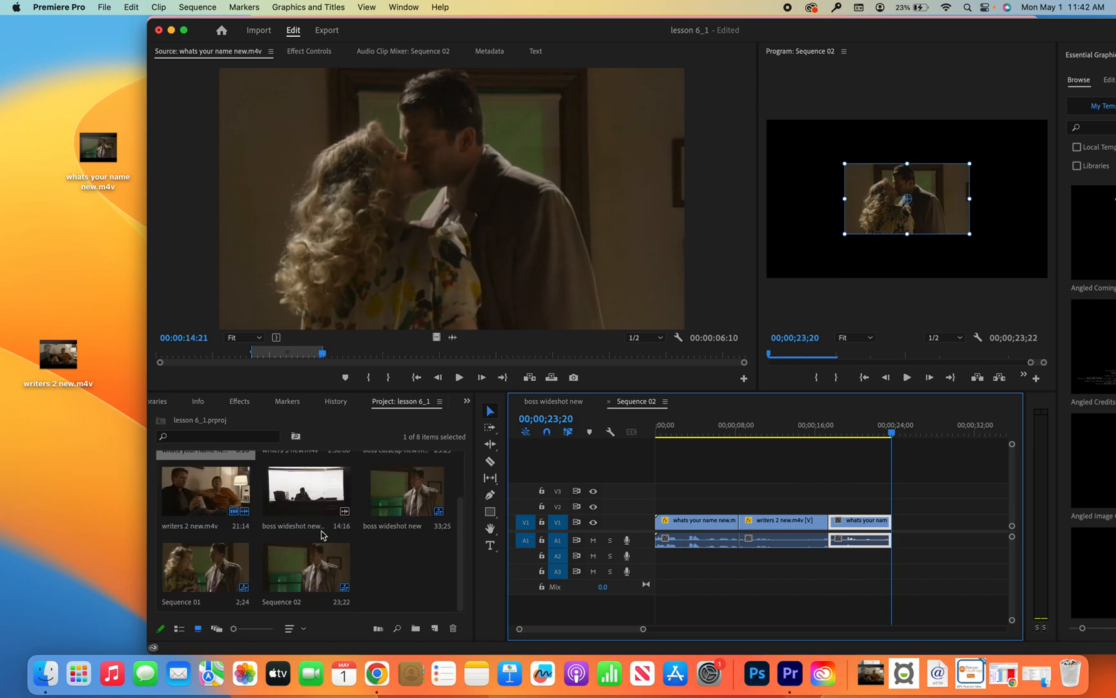
click(213, 498)
drag(422, 521, 898, 524)
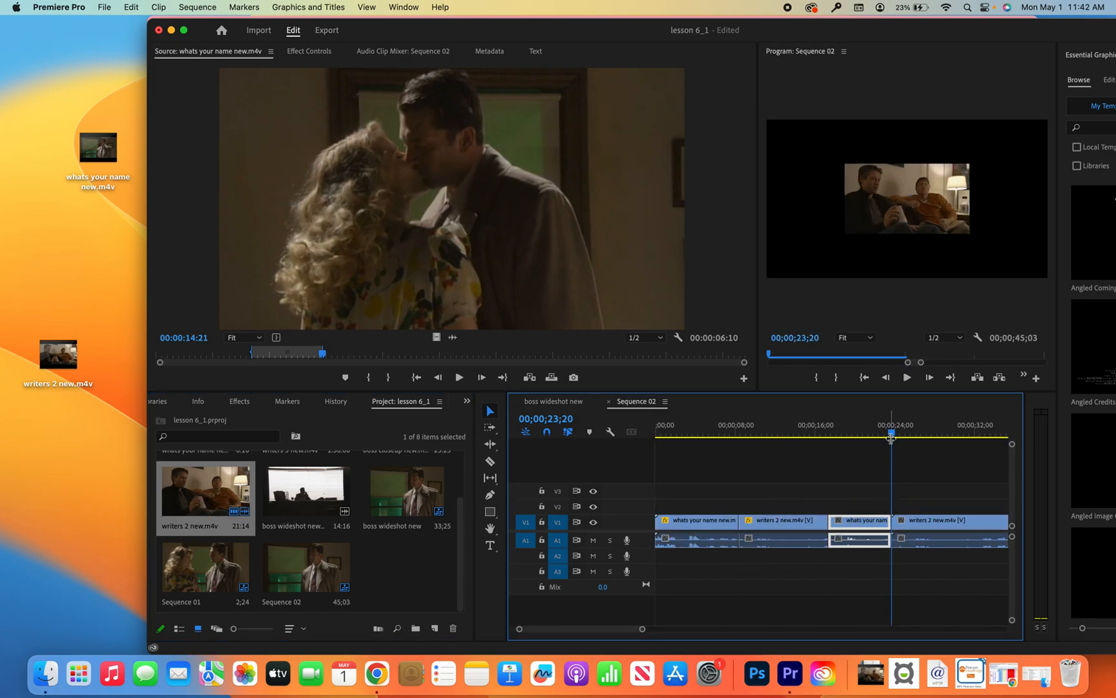
Play through the second writers 2 clip to 00;00;33;15 and split it there with the Razor tool.
drag(893, 436, 918, 435)
click(907, 378)
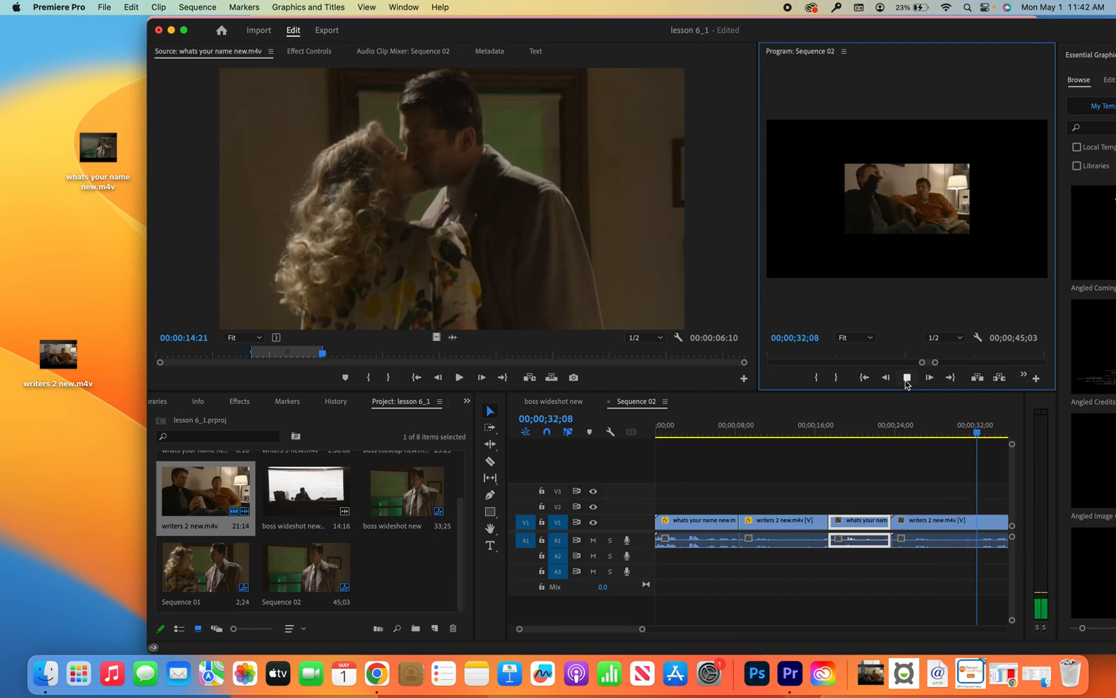
click(907, 377)
click(907, 377)
click(907, 377)
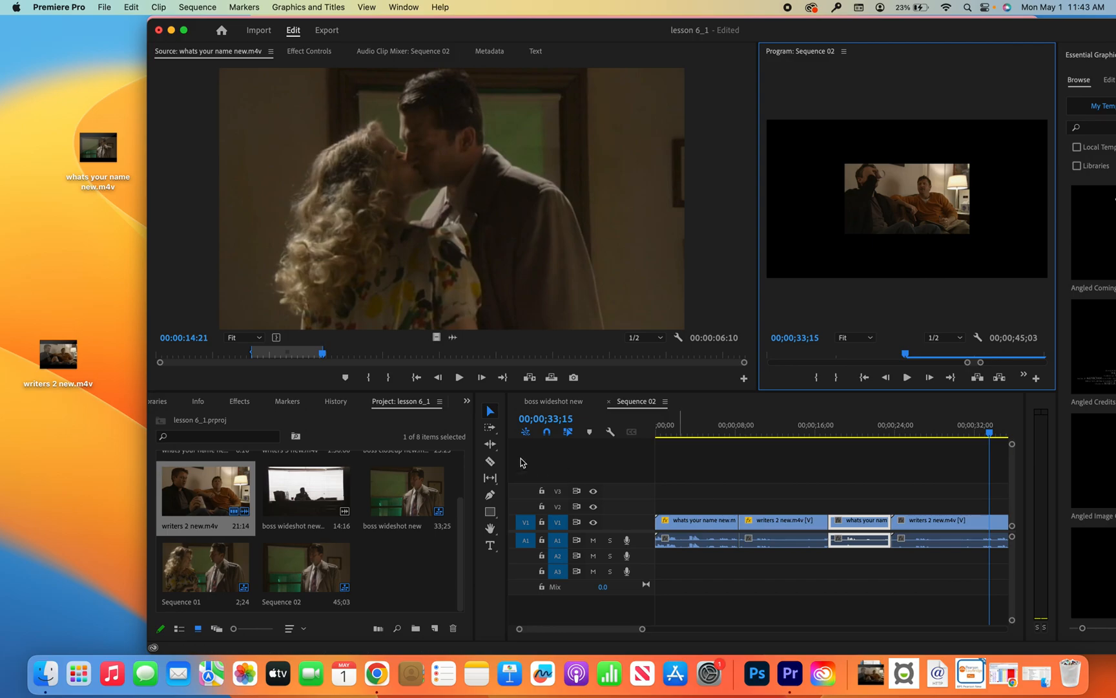
click(490, 462)
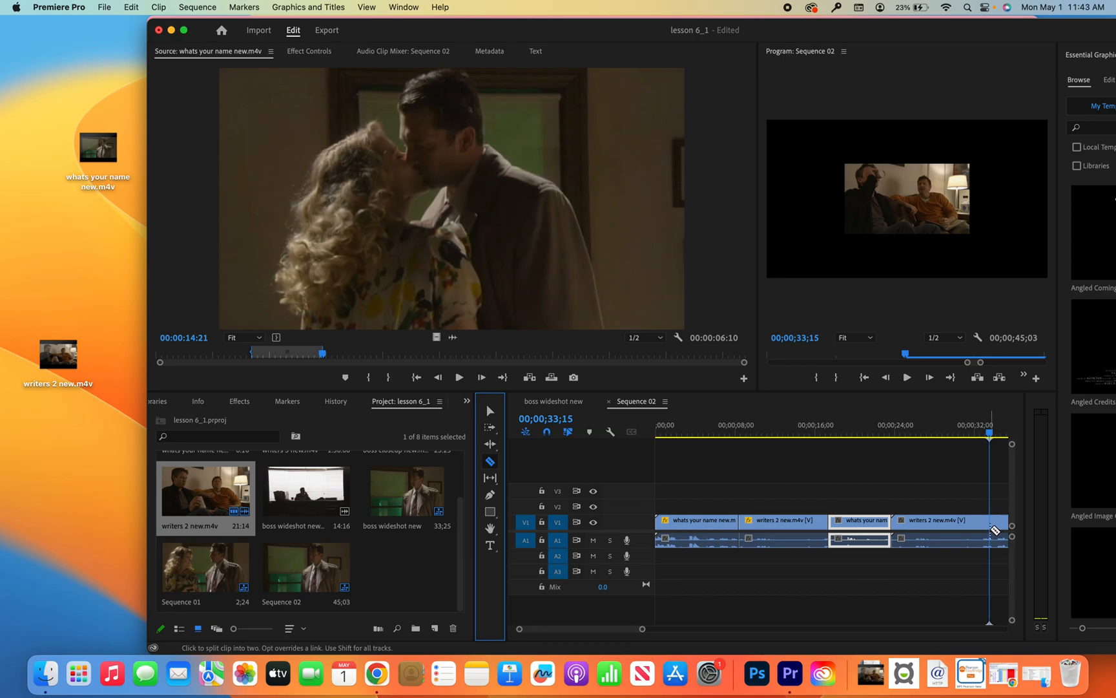
click(991, 530)
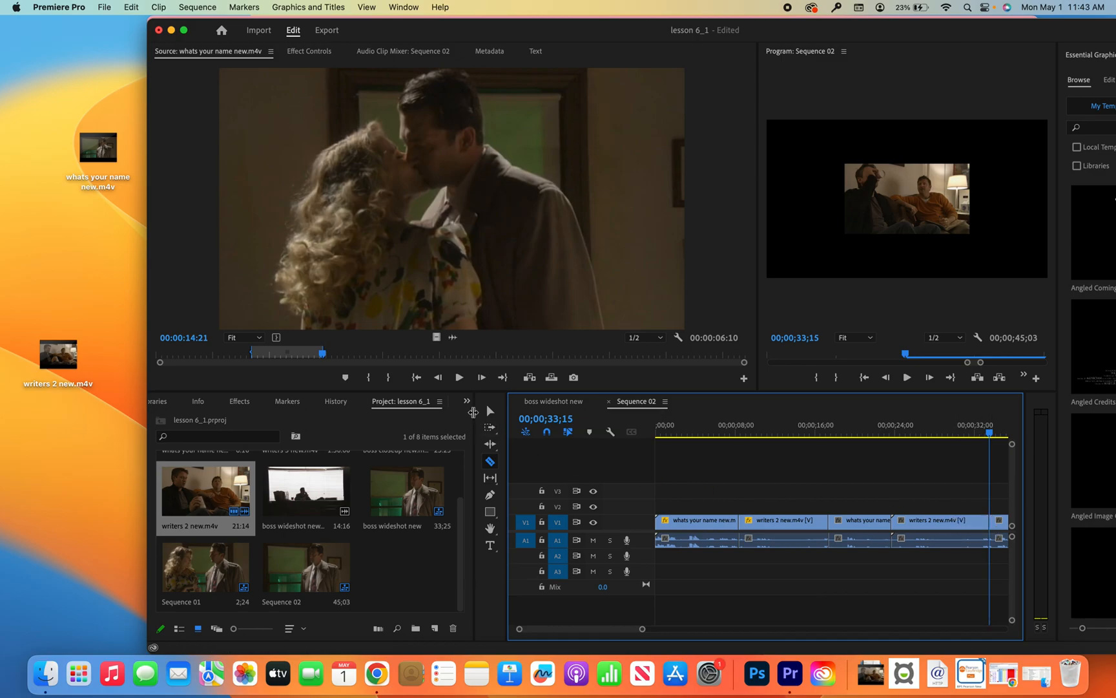
Delete the part of the second writers 2 clip before the cut and ripple delete the gap it leaves.
click(491, 410)
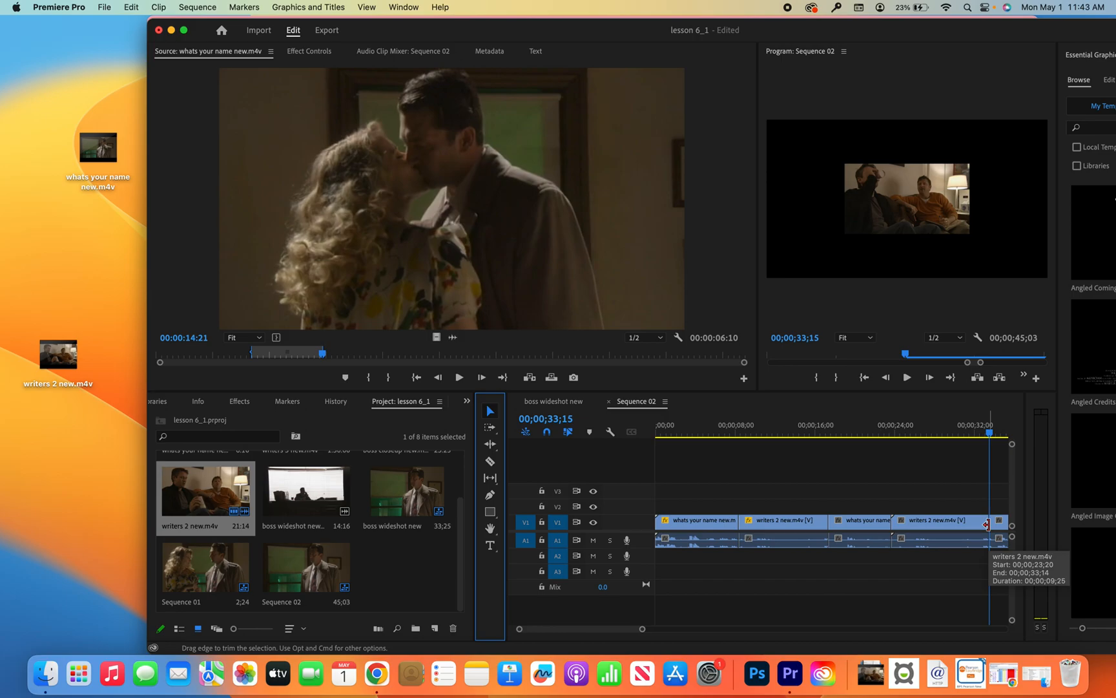
click(971, 525)
key(Delete)
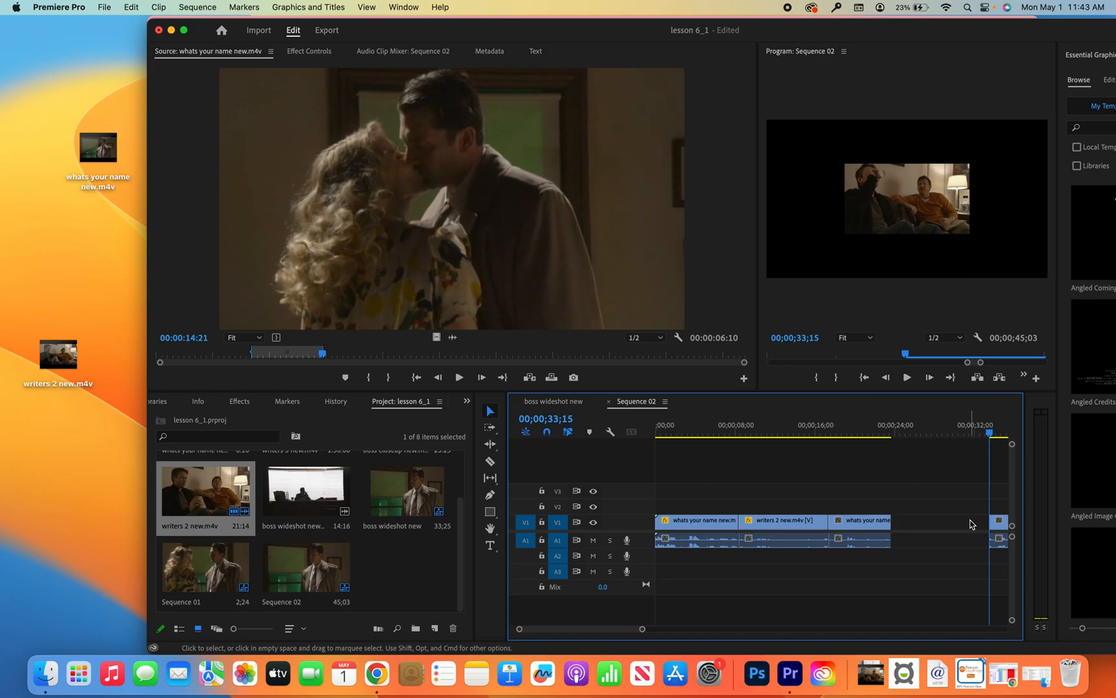
right_click(971, 524)
click(983, 536)
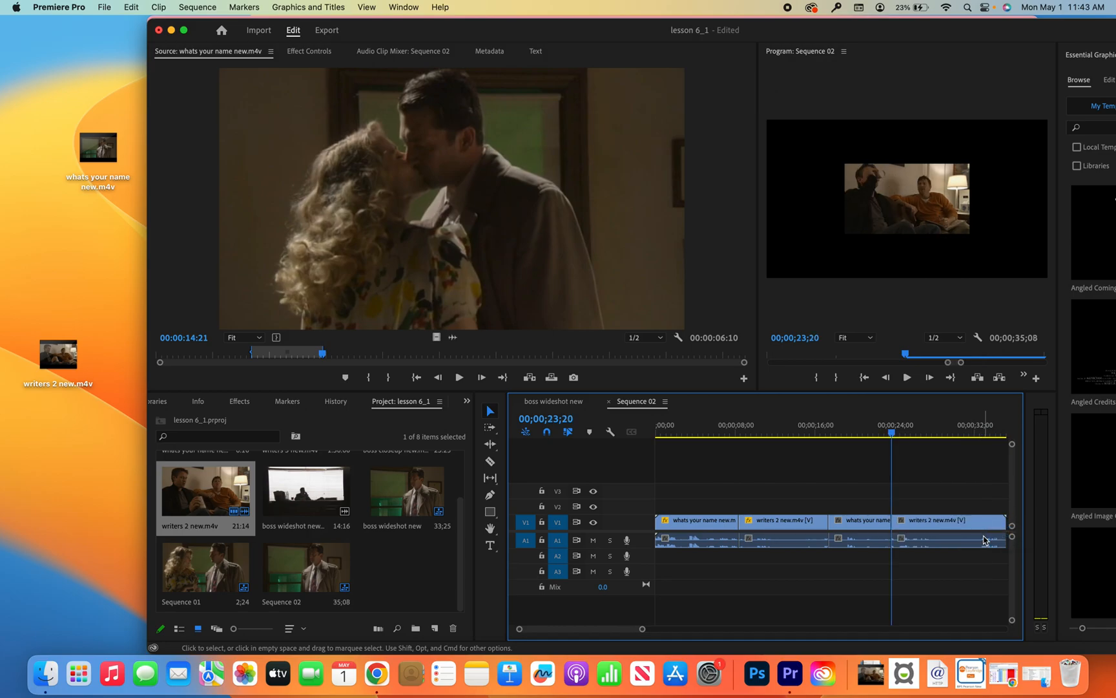
Play the opening of the shortened second writers 2 clip to 00;00;27;23 and scale its picture up to fill the frame.
click(907, 378)
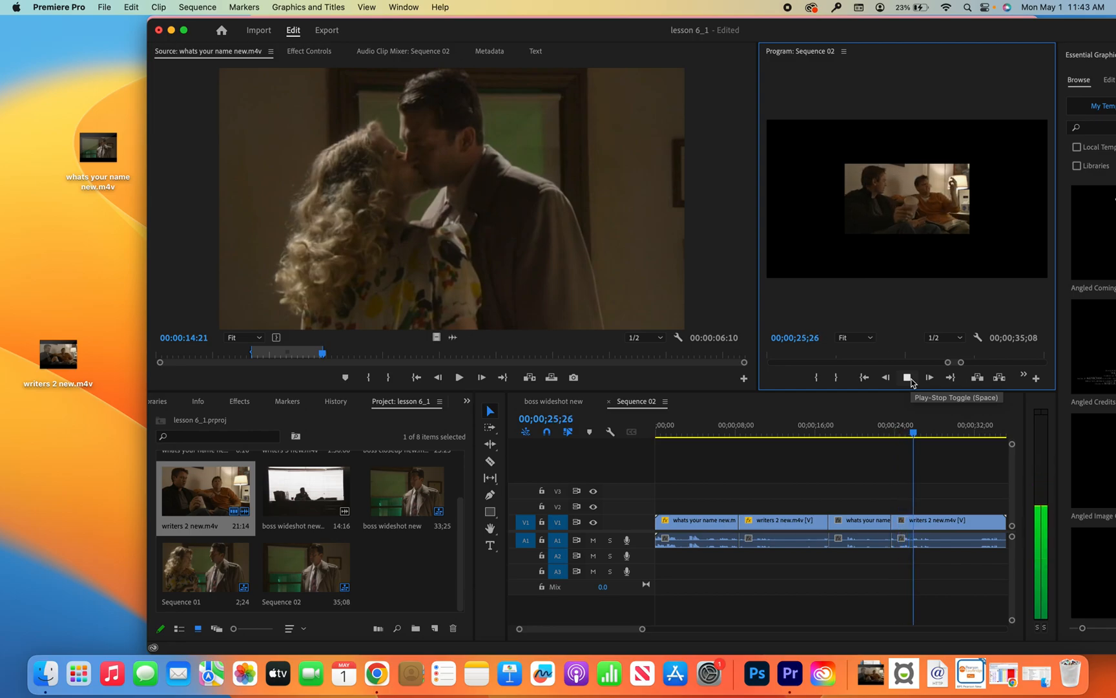
click(909, 379)
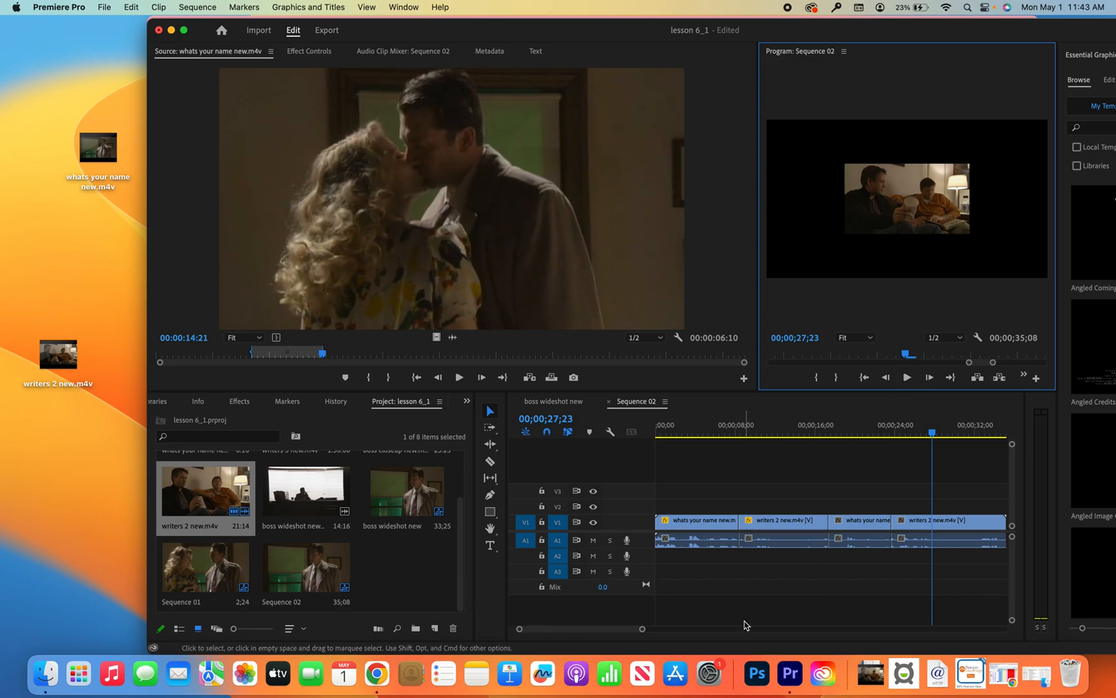
click(884, 510)
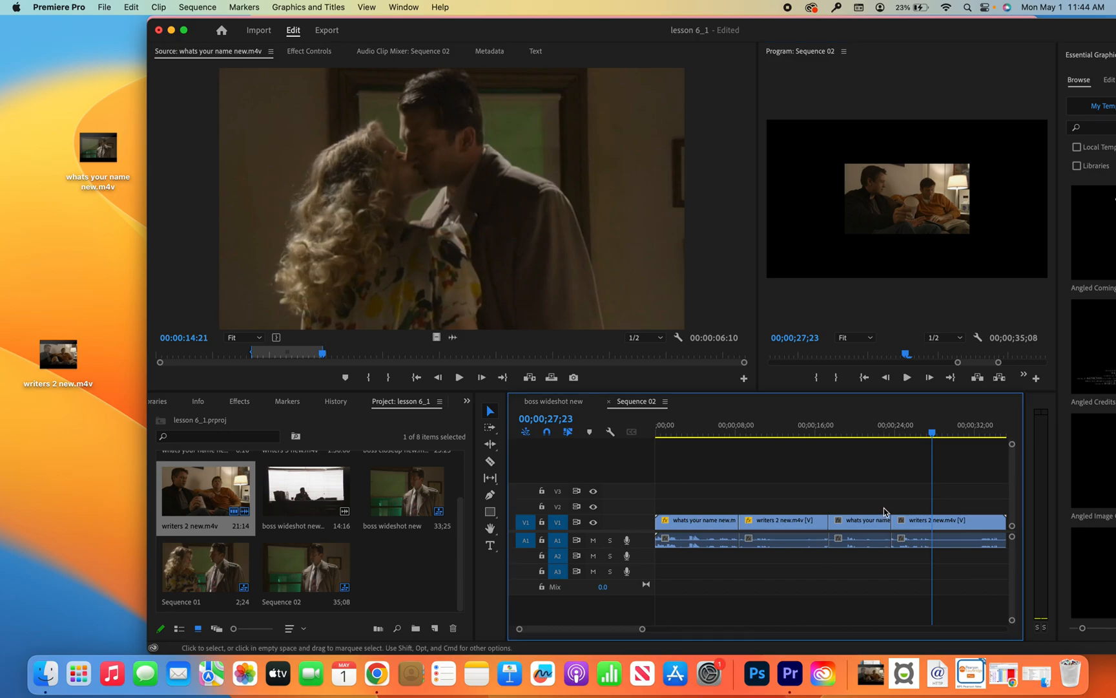
key(minus)
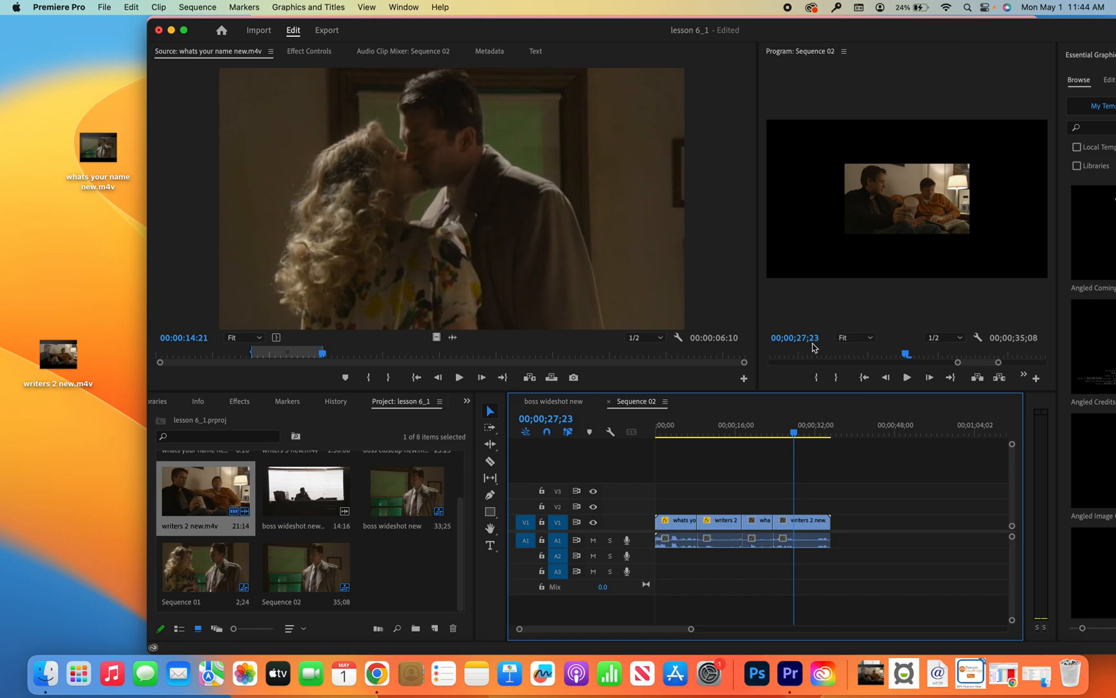
click(905, 187)
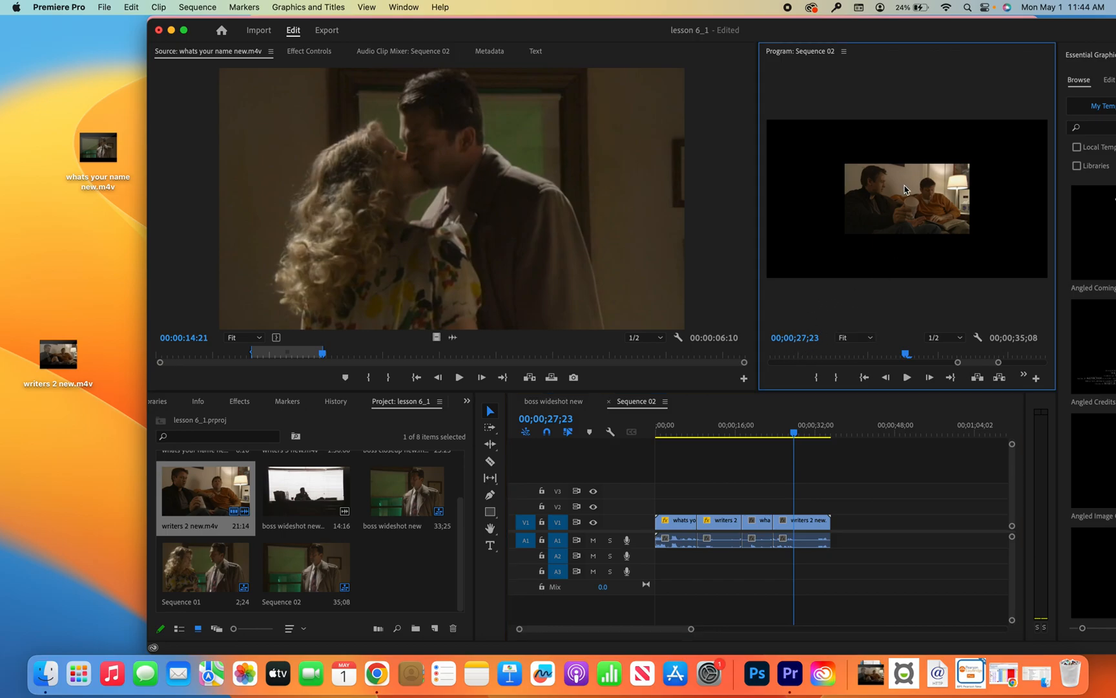
drag(845, 234, 772, 281)
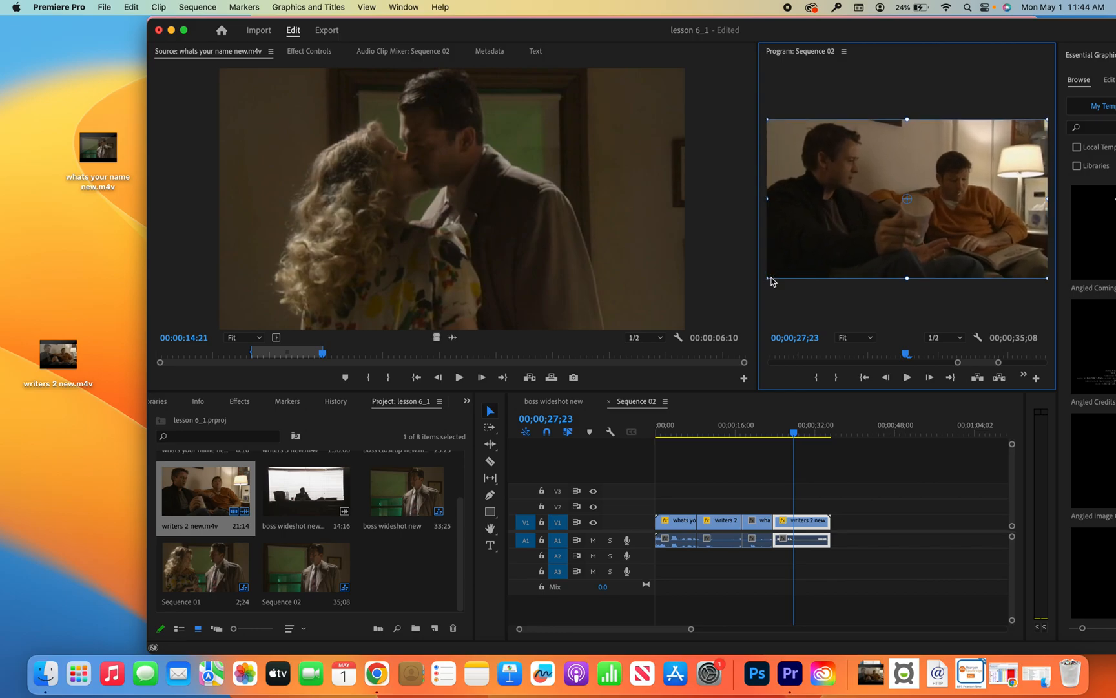